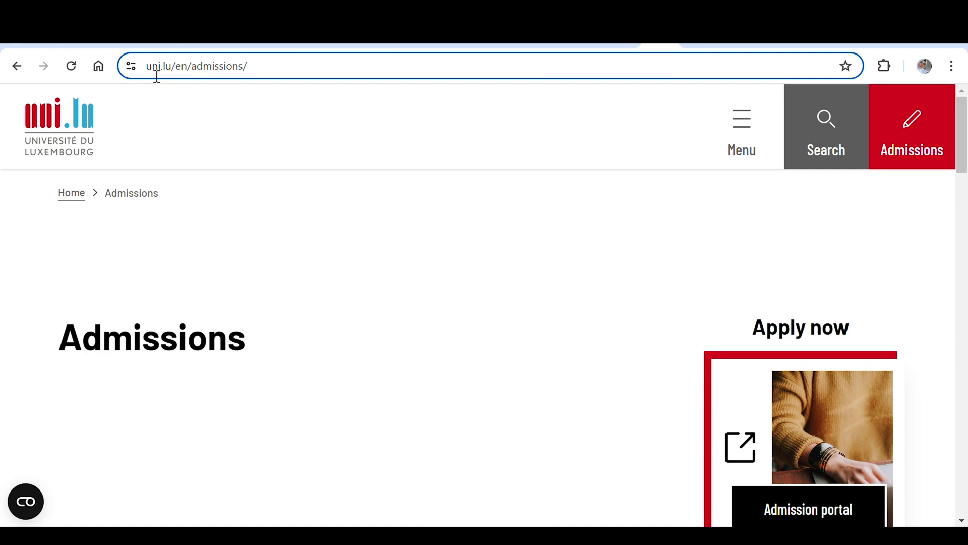
Open the University of Luxembourg admission portal and start a first enrollment.
{"action": "left_click", "coordinate": [267, 74]}
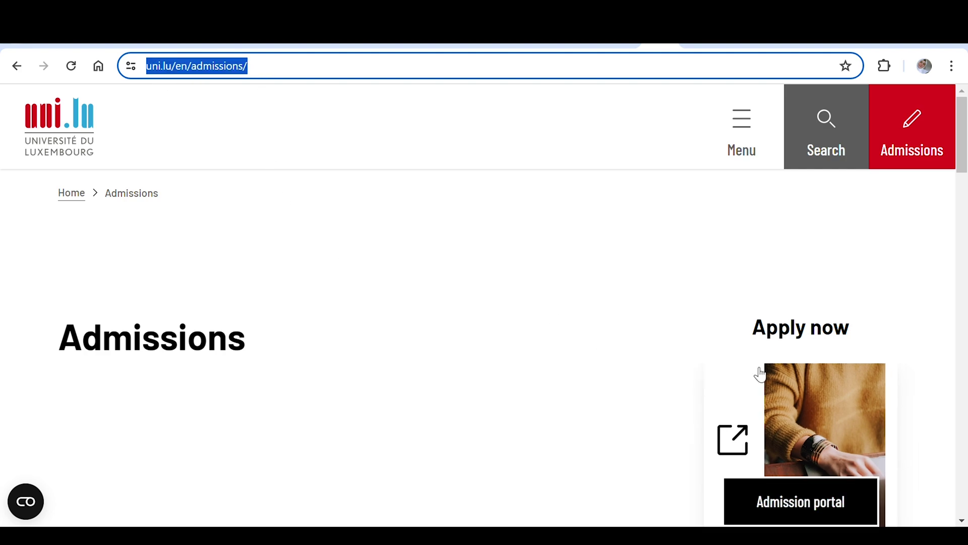
{"action": "left_click", "coordinate": [809, 507]}
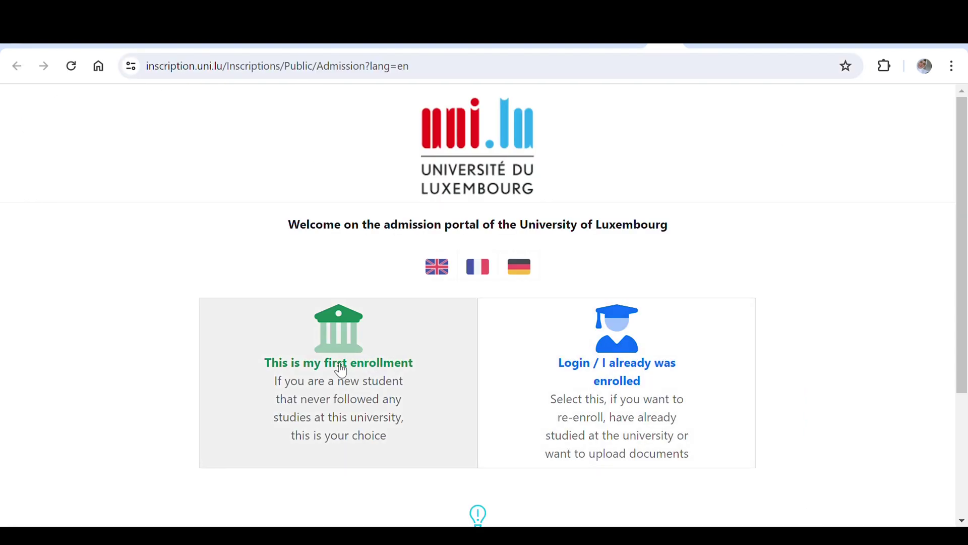
{"action": "left_click", "coordinate": [341, 370]}
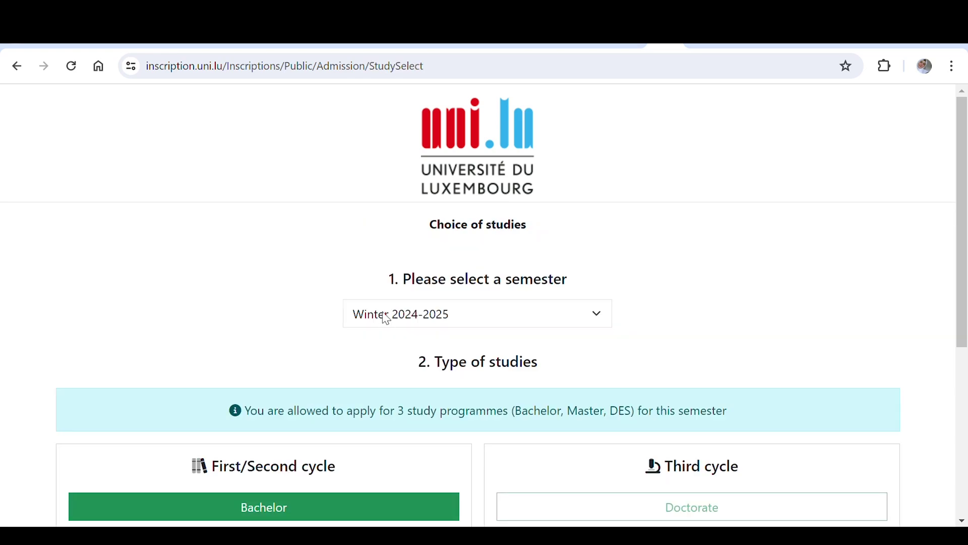
Choose Master as the type of studies for the Winter 2024-2025 semester.
{"action": "scroll", "coordinate": [387, 318], "scroll_direction": "down", "scroll_amount": 5}
{"action": "scroll", "coordinate": [386, 319], "scroll_direction": "up", "scroll_amount": 3}
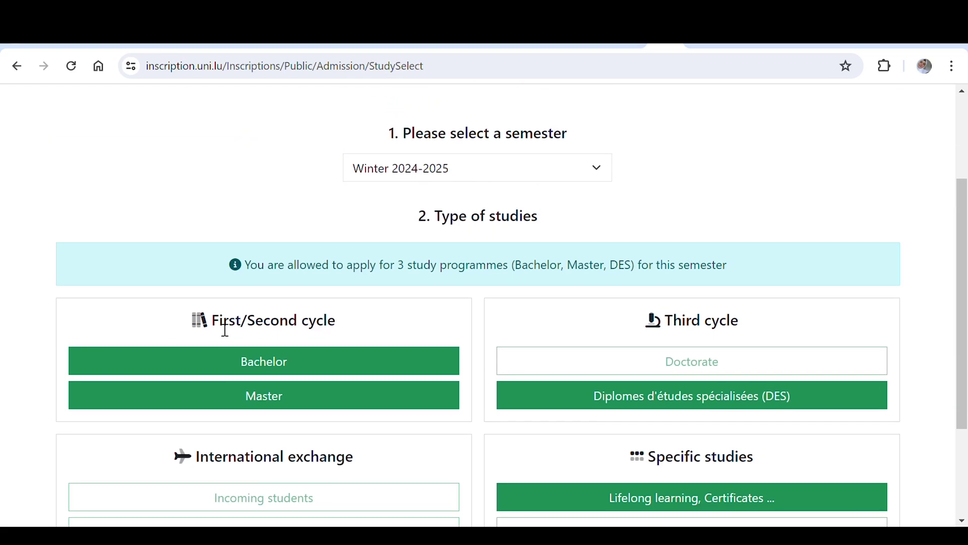
{"action": "left_click", "coordinate": [303, 399]}
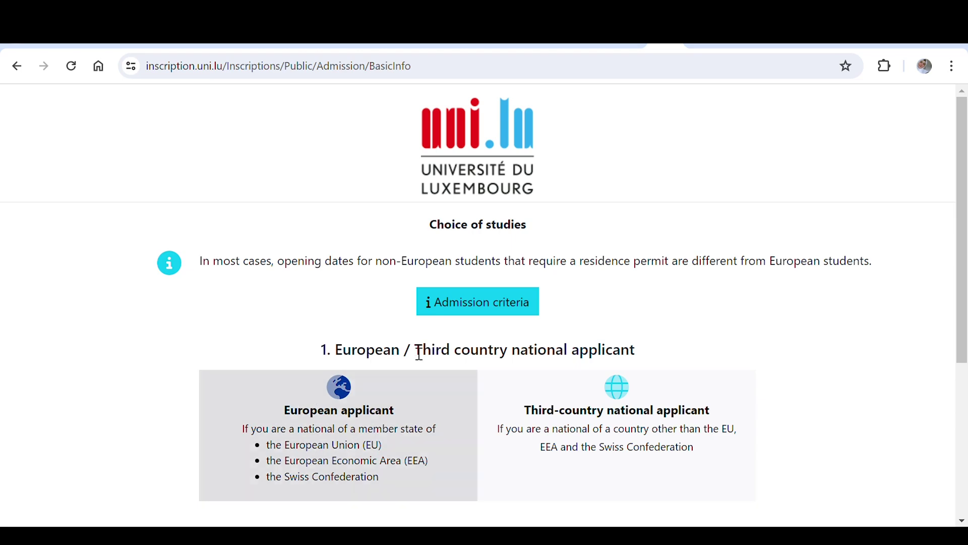
Declare a third-country national applicant without a Luxembourg residence permit and continue to the programme selection.
{"action": "scroll", "coordinate": [411, 348], "scroll_direction": "down", "scroll_amount": 3}
{"action": "left_click", "coordinate": [594, 278]}
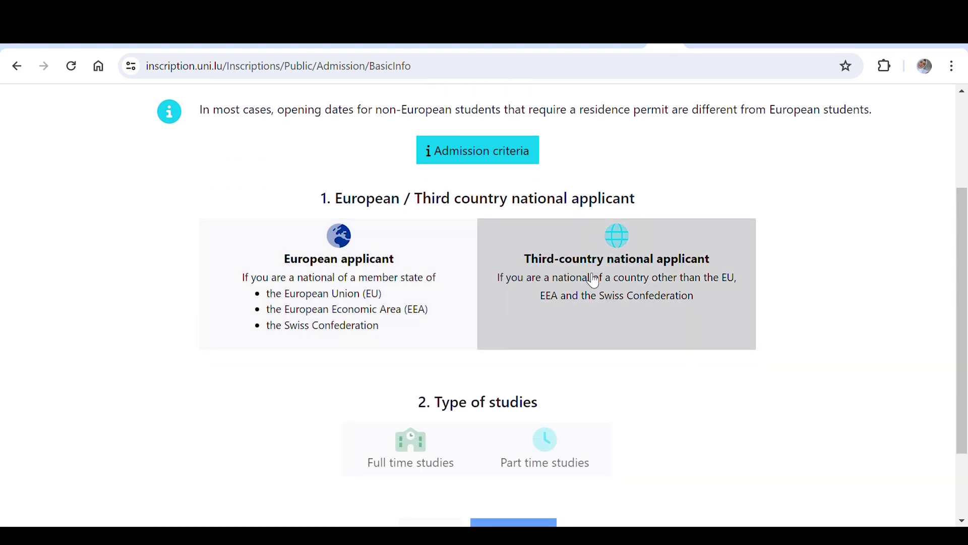
{"action": "scroll", "coordinate": [616, 331], "scroll_direction": "down", "scroll_amount": 3}
{"action": "left_click", "coordinate": [350, 262]}
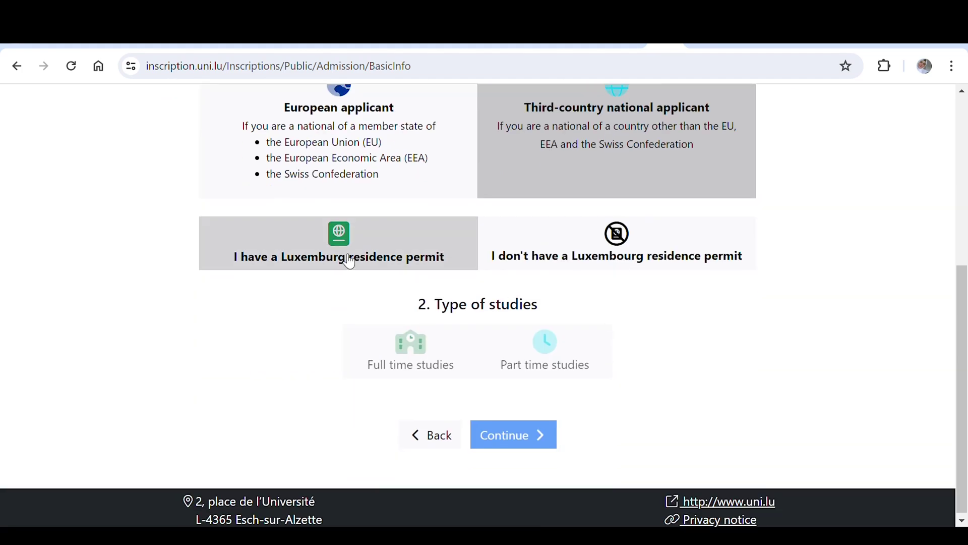
{"action": "left_click", "coordinate": [605, 259]}
{"action": "scroll", "coordinate": [664, 311], "scroll_direction": "down", "scroll_amount": 2}
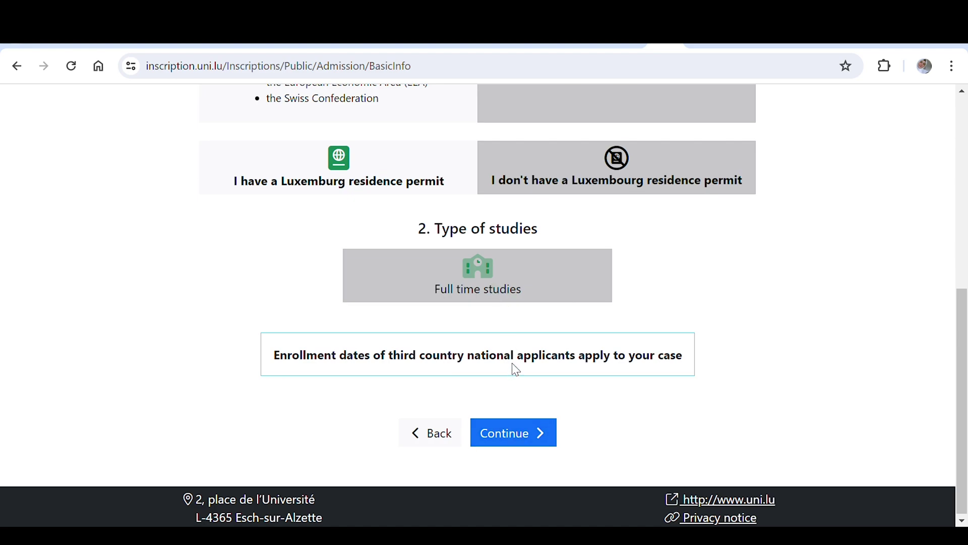
{"action": "left_click", "coordinate": [510, 428]}
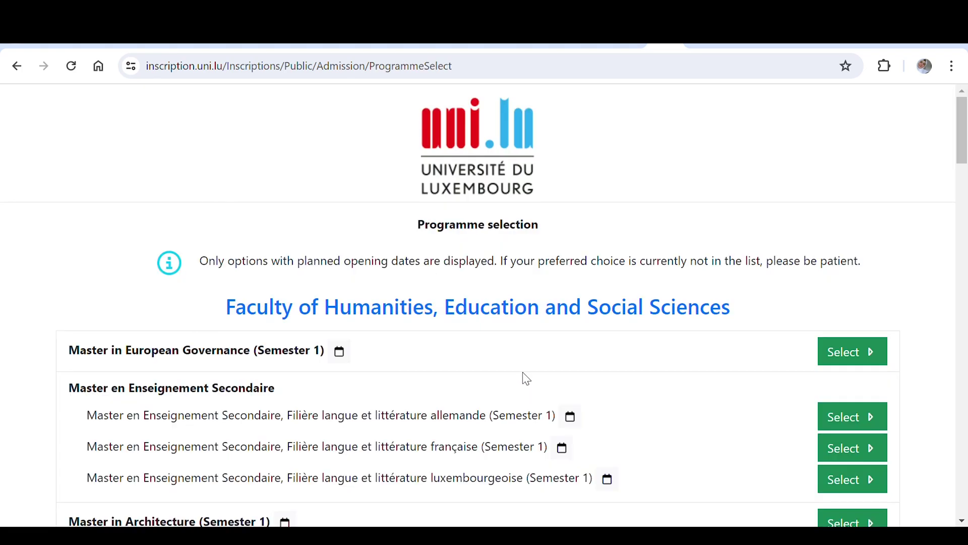
Look through the faculties' programmes and select the Master in Sustainable Product Creation under Science, Technology and Medicine.
{"action": "scroll", "coordinate": [507, 337], "scroll_direction": "down", "scroll_amount": 3}
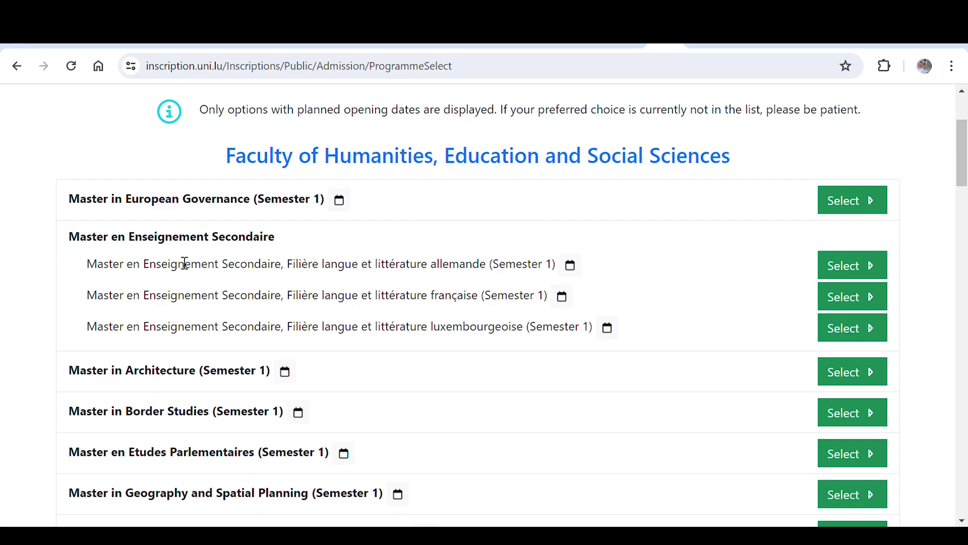
{"action": "scroll", "coordinate": [252, 271], "scroll_direction": "down", "scroll_amount": 8}
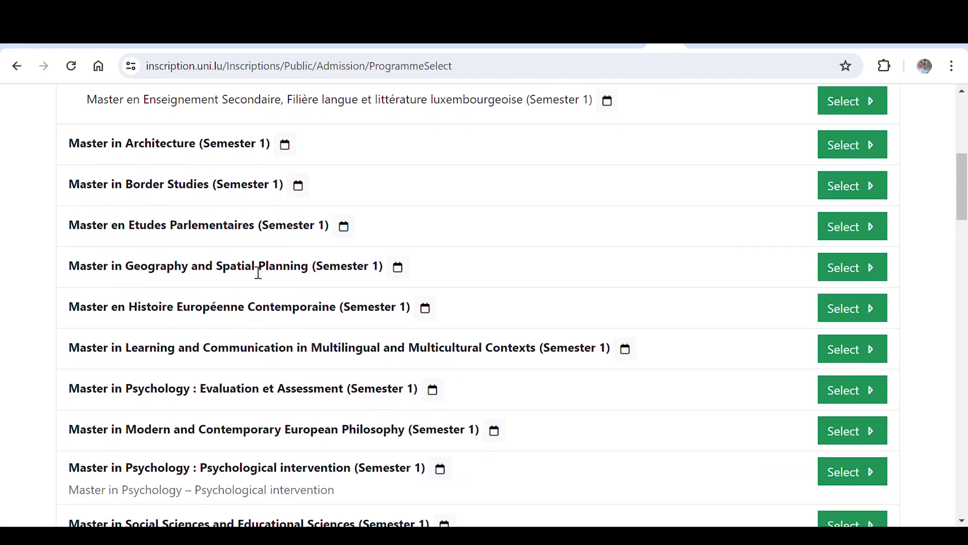
{"action": "scroll", "coordinate": [253, 270], "scroll_direction": "down", "scroll_amount": 3}
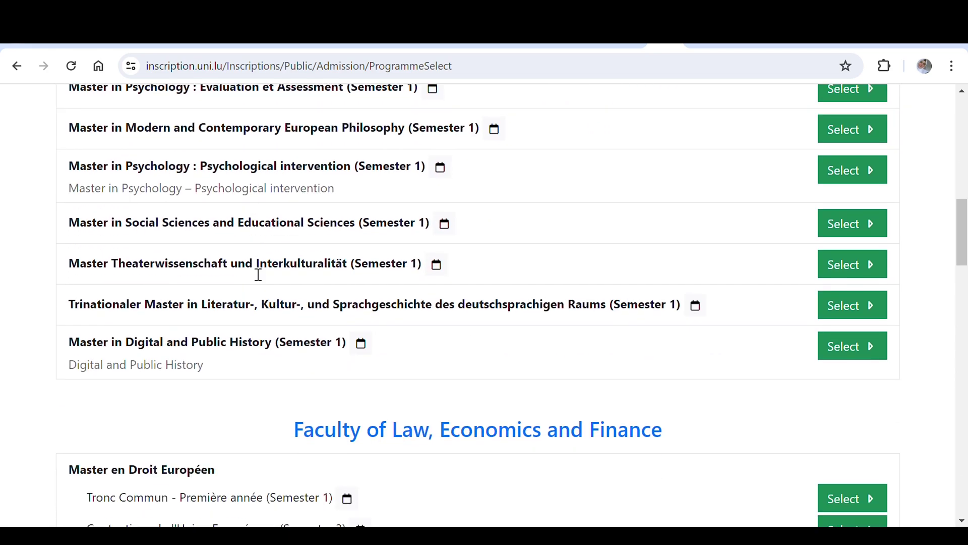
{"action": "scroll", "coordinate": [257, 272], "scroll_direction": "up", "scroll_amount": 15}
{"action": "scroll", "coordinate": [257, 274], "scroll_direction": "down", "scroll_amount": 15}
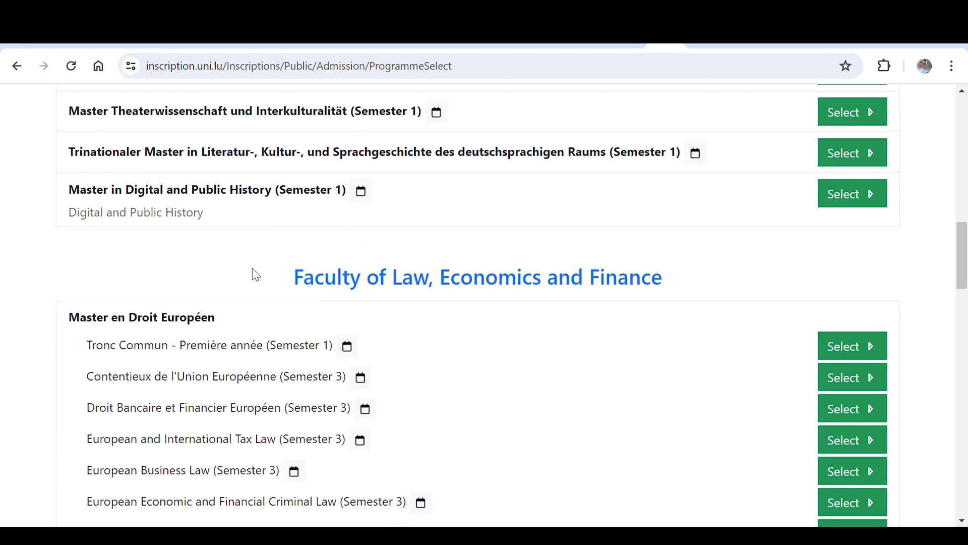
{"action": "scroll", "coordinate": [256, 274], "scroll_direction": "down", "scroll_amount": 8}
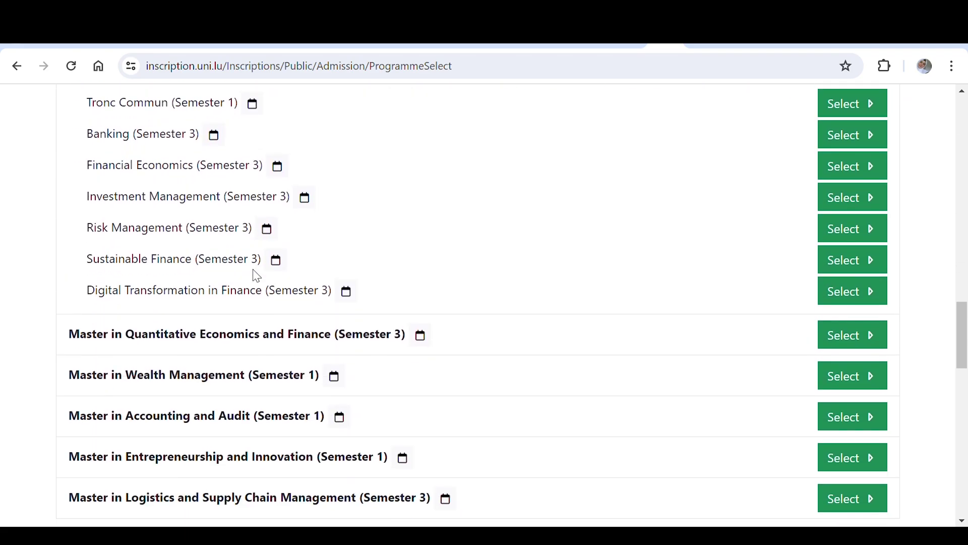
{"action": "scroll", "coordinate": [255, 275], "scroll_direction": "down", "scroll_amount": 6}
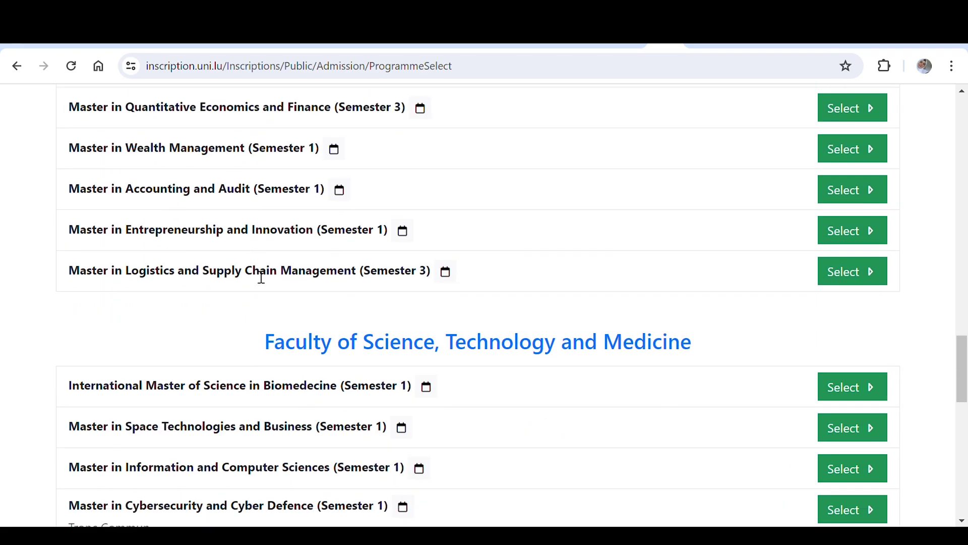
{"action": "scroll", "coordinate": [261, 276], "scroll_direction": "down", "scroll_amount": 2}
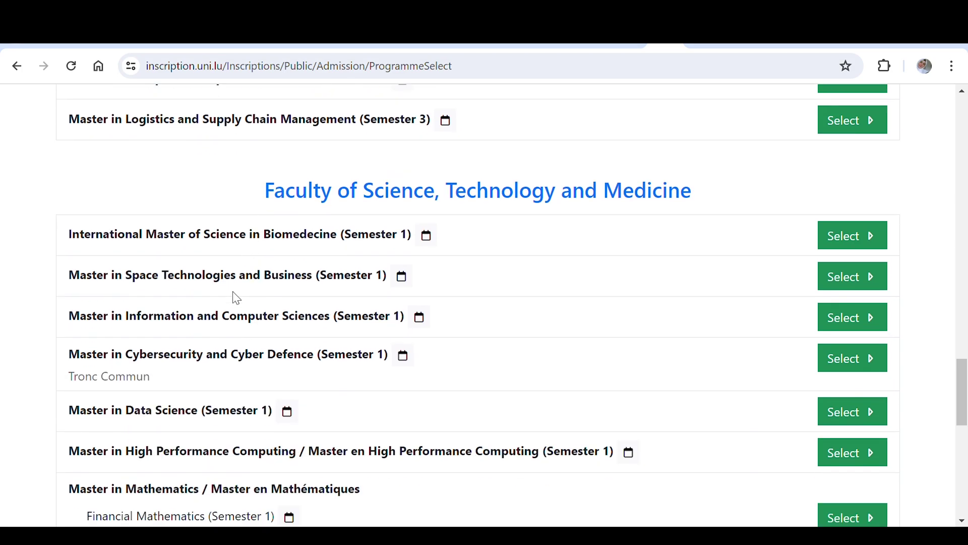
{"action": "scroll", "coordinate": [235, 307], "scroll_direction": "down", "scroll_amount": 2}
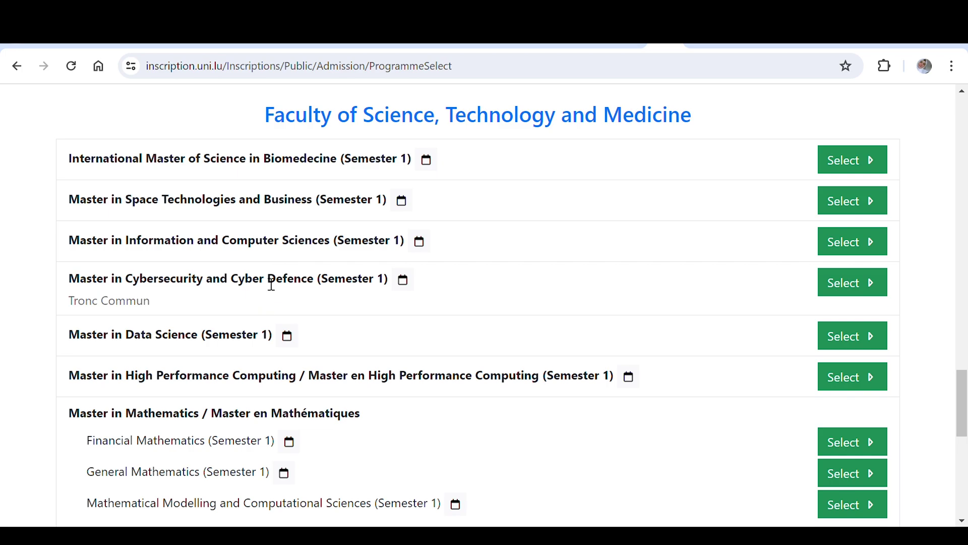
{"action": "scroll", "coordinate": [271, 285], "scroll_direction": "down", "scroll_amount": 4}
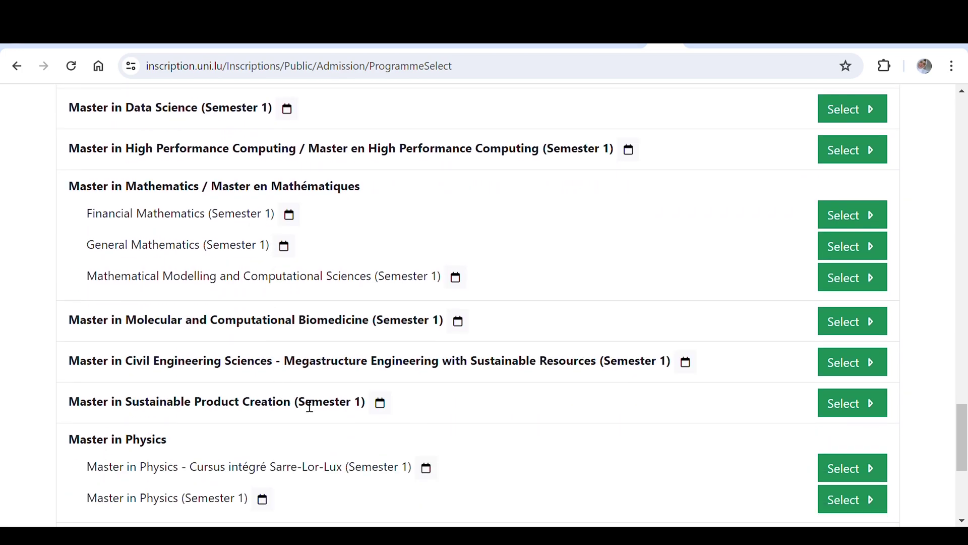
{"action": "scroll", "coordinate": [310, 406], "scroll_direction": "down", "scroll_amount": 2}
{"action": "left_click", "coordinate": [866, 329]}
Review the admission instructions and form sections, complete the reCAPTCHA check and start the application.
{"action": "scroll", "coordinate": [413, 344], "scroll_direction": "down", "scroll_amount": 2}
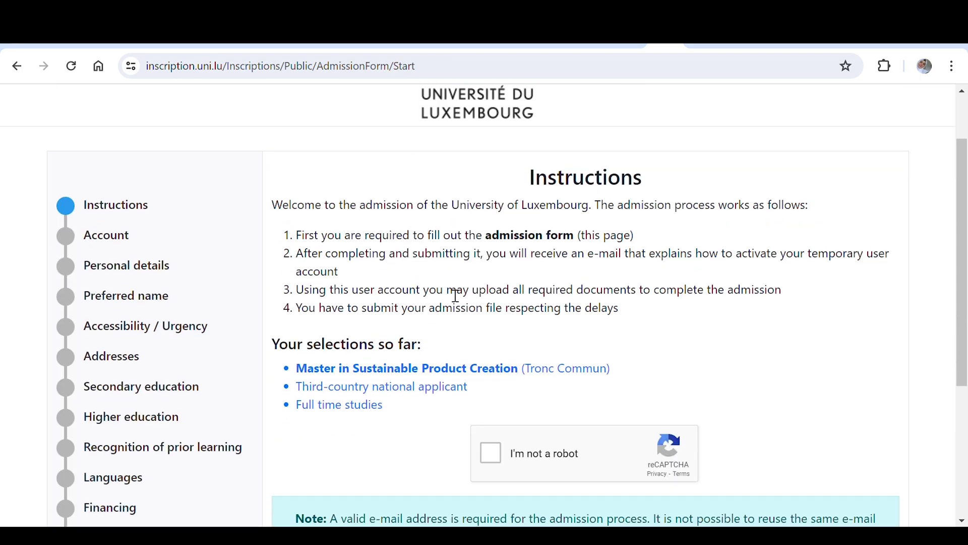
{"action": "scroll", "coordinate": [121, 227], "scroll_direction": "down", "scroll_amount": 3}
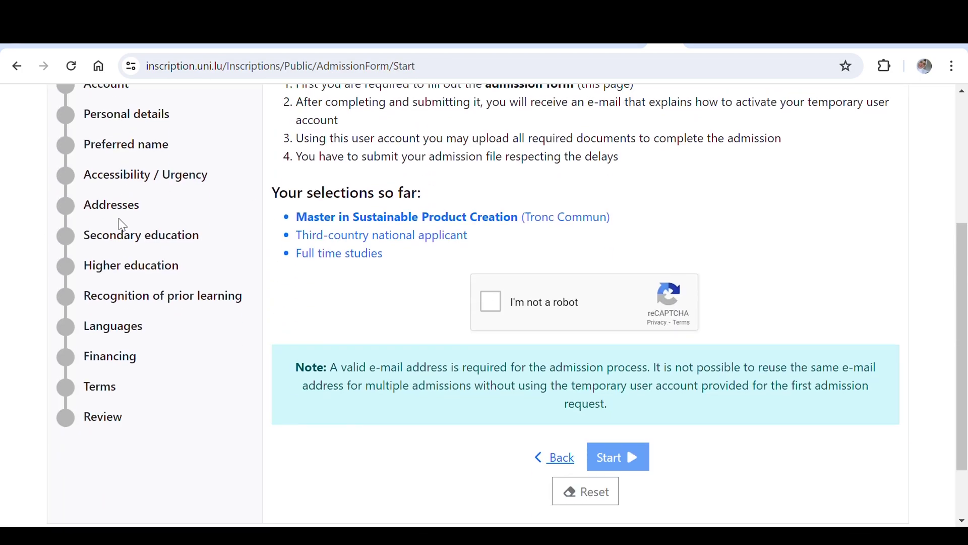
{"action": "left_click", "coordinate": [490, 302]}
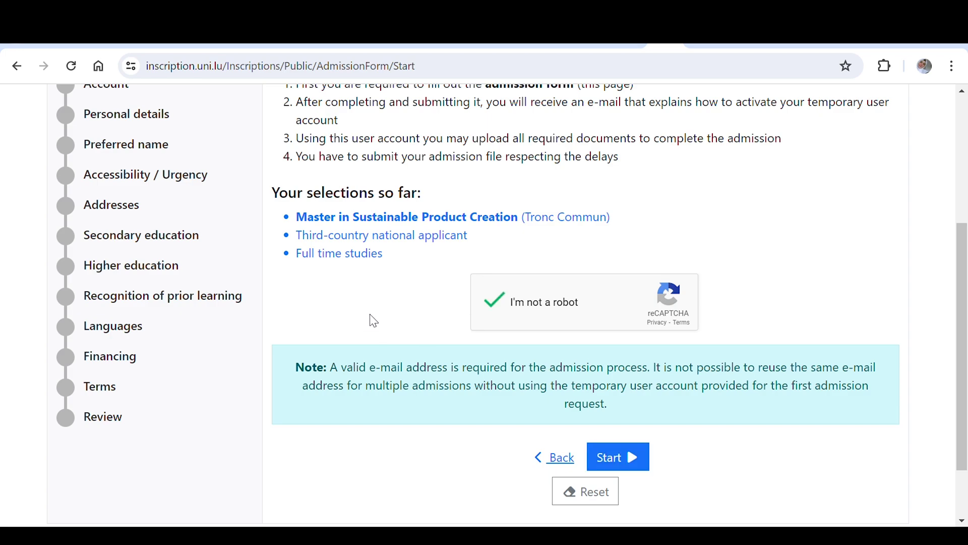
{"action": "scroll", "coordinate": [376, 317], "scroll_direction": "up", "scroll_amount": 3}
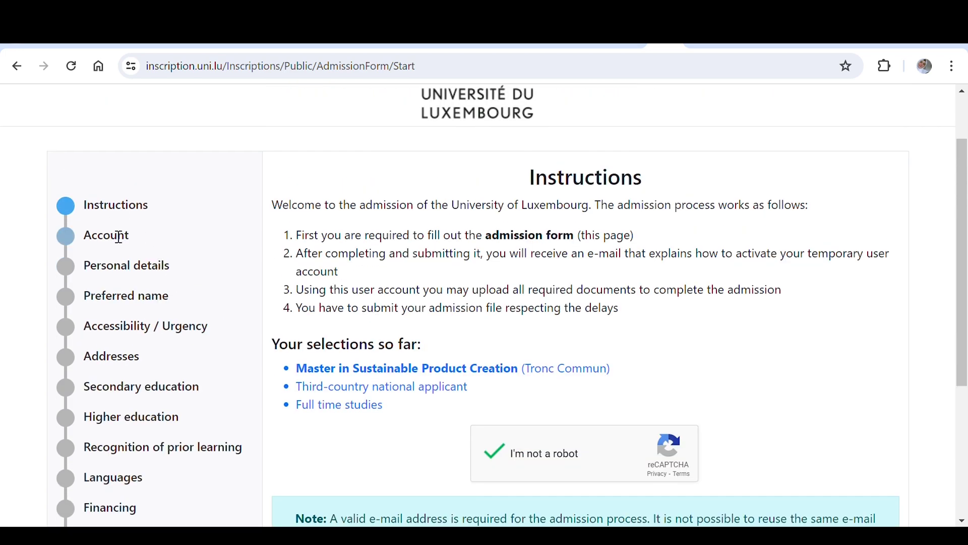
{"action": "scroll", "coordinate": [119, 234], "scroll_direction": "down", "scroll_amount": 1}
{"action": "scroll", "coordinate": [119, 237], "scroll_direction": "down", "scroll_amount": 3}
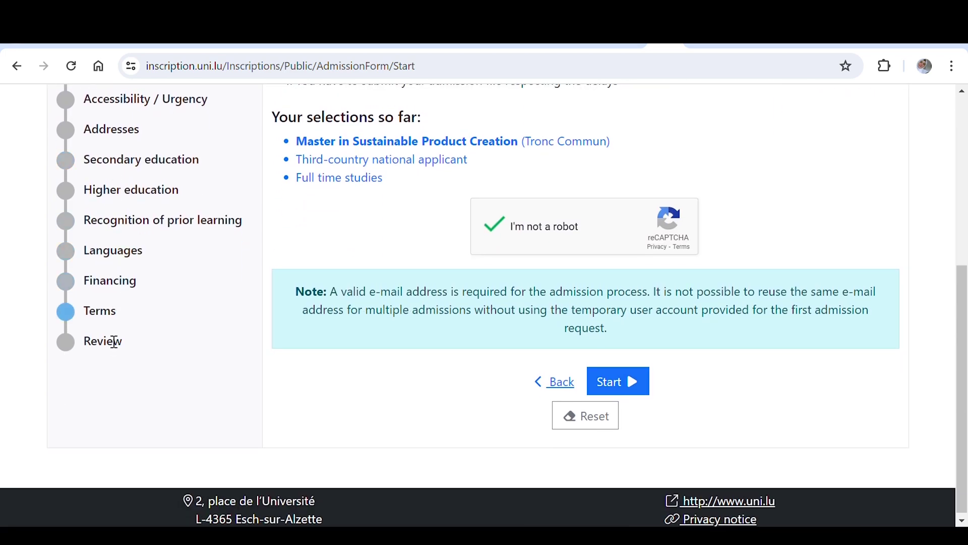
{"action": "scroll", "coordinate": [119, 212], "scroll_direction": "up", "scroll_amount": 6}
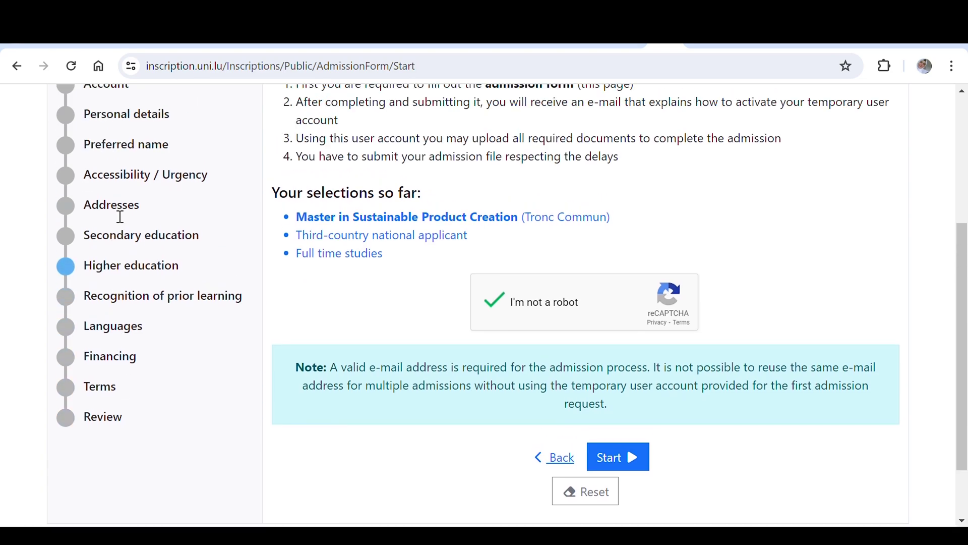
{"action": "scroll", "coordinate": [120, 222], "scroll_direction": "down", "scroll_amount": 6}
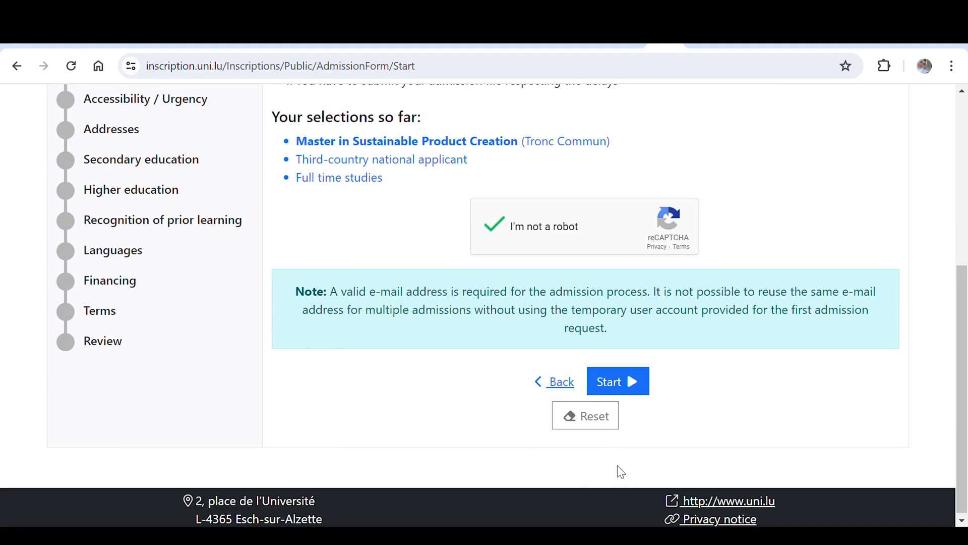
{"action": "left_click", "coordinate": [624, 393]}
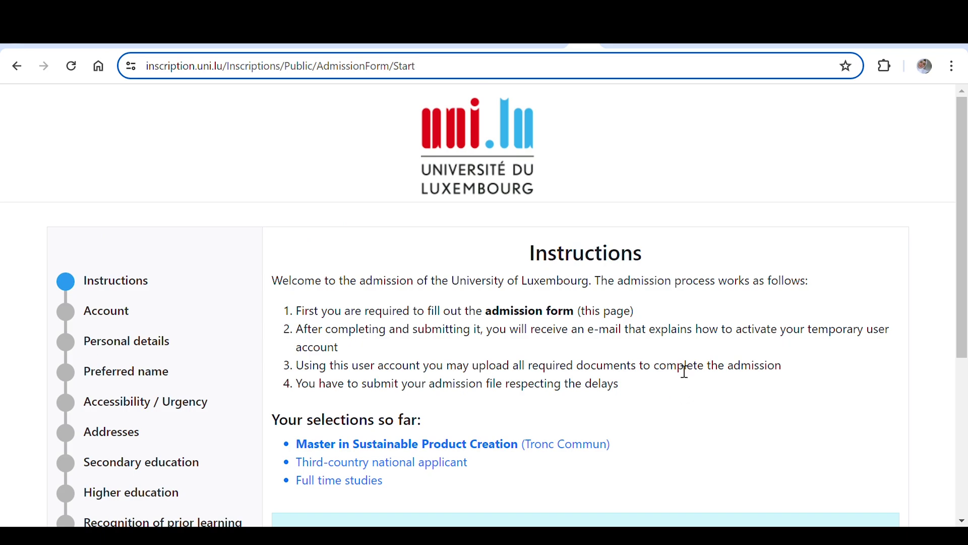
Start the admission form from the instructions page and continue past the Account section.
{"action": "scroll", "coordinate": [603, 346], "scroll_direction": "down", "scroll_amount": 5}
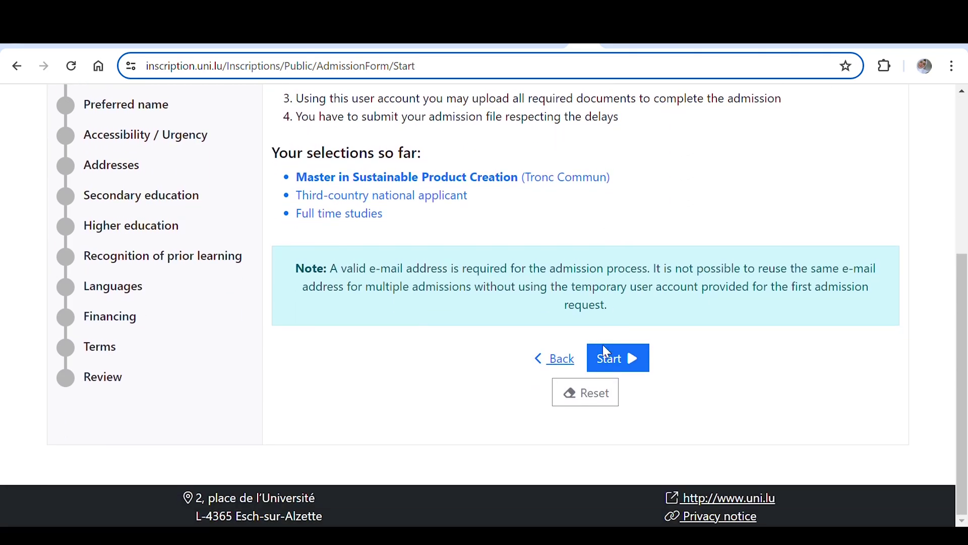
{"action": "scroll", "coordinate": [604, 346], "scroll_direction": "up", "scroll_amount": 3}
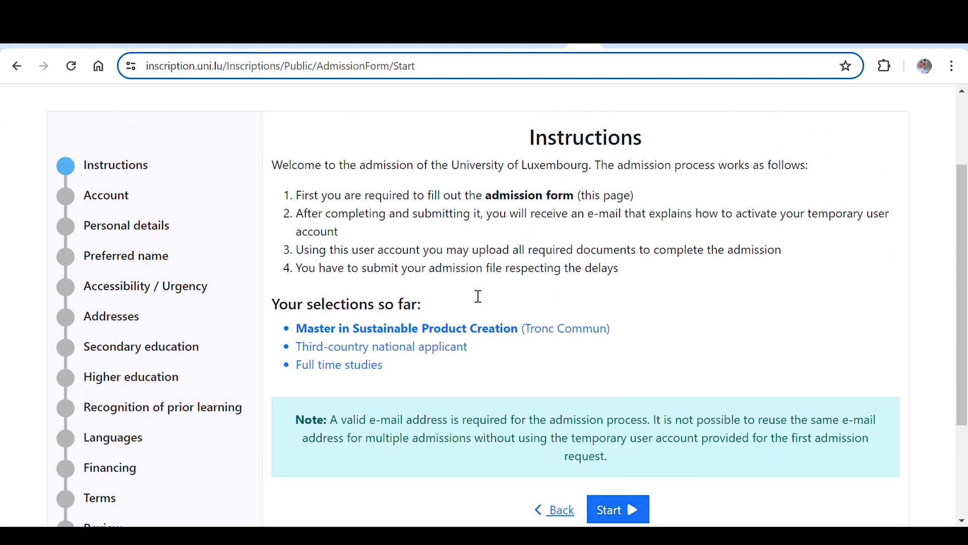
{"action": "left_click", "coordinate": [634, 514]}
{"action": "scroll", "coordinate": [595, 393], "scroll_direction": "down", "scroll_amount": 3}
{"action": "left_click", "coordinate": [621, 361]}
Review the filled-in personal details and continue to the Preferred name section.
{"action": "scroll", "coordinate": [618, 360], "scroll_direction": "down", "scroll_amount": 4}
{"action": "scroll", "coordinate": [619, 360], "scroll_direction": "up", "scroll_amount": 1}
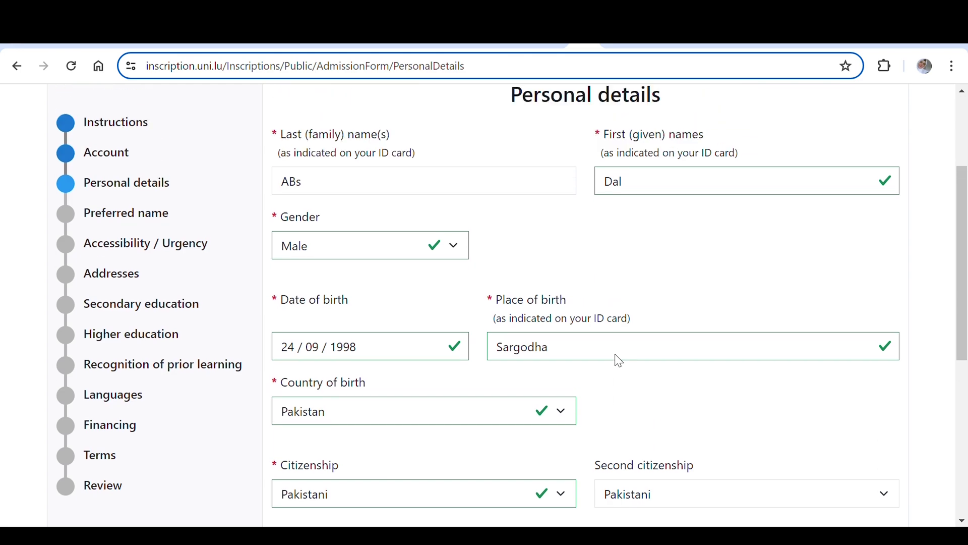
{"action": "scroll", "coordinate": [618, 361], "scroll_direction": "down", "scroll_amount": 3}
{"action": "scroll", "coordinate": [616, 363], "scroll_direction": "down", "scroll_amount": 4}
{"action": "left_click", "coordinate": [620, 377]}
Go through the Preferred name and Accessibility / Urgency sections and continue to Addresses.
{"action": "scroll", "coordinate": [607, 363], "scroll_direction": "down", "scroll_amount": 3}
{"action": "scroll", "coordinate": [604, 355], "scroll_direction": "down", "scroll_amount": 2}
{"action": "left_click", "coordinate": [585, 196]}
{"action": "scroll", "coordinate": [600, 240], "scroll_direction": "down", "scroll_amount": 4}
{"action": "scroll", "coordinate": [600, 240], "scroll_direction": "down", "scroll_amount": 1}
{"action": "left_click", "coordinate": [618, 376]}
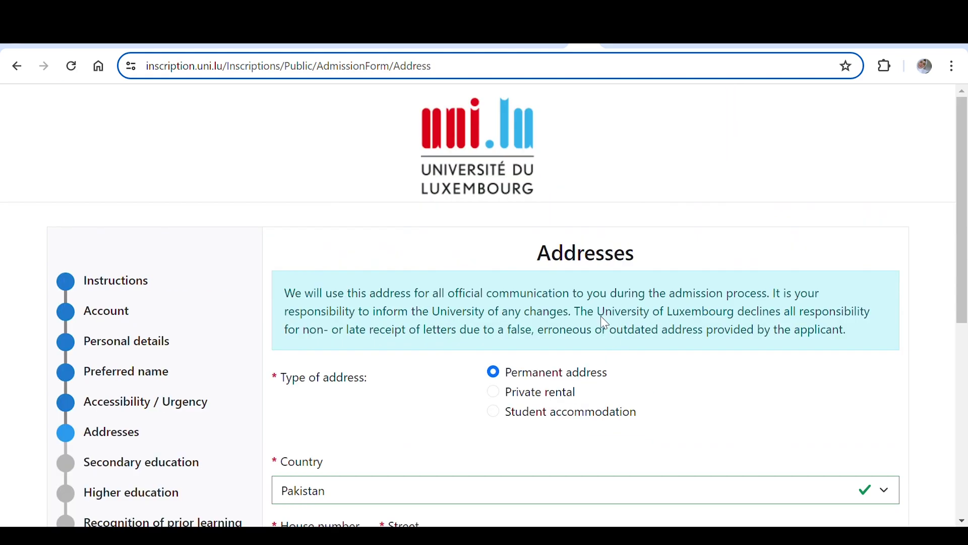
Review the permanent address and secondary education entries and continue to the Higher education section.
{"action": "scroll", "coordinate": [601, 302], "scroll_direction": "down", "scroll_amount": 3}
{"action": "scroll", "coordinate": [602, 297], "scroll_direction": "down", "scroll_amount": 3}
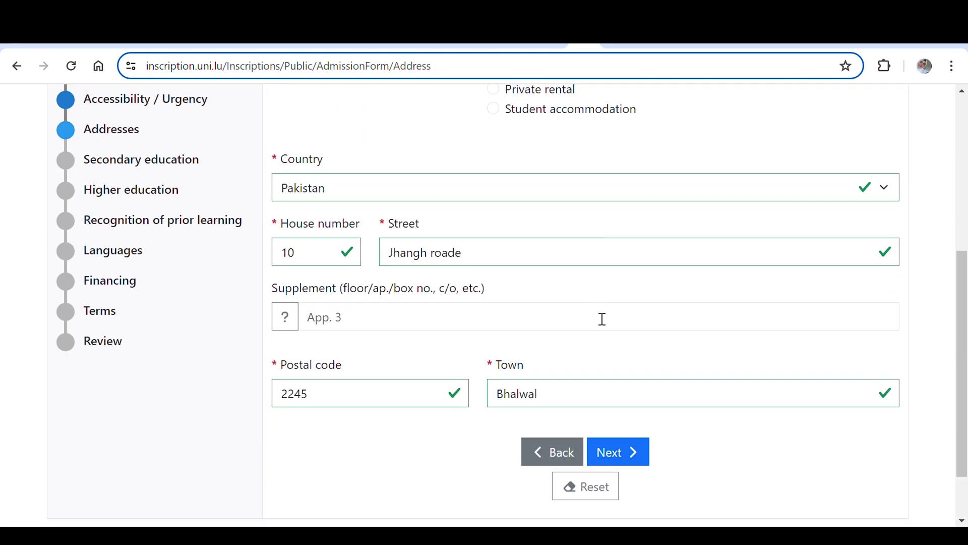
{"action": "left_click", "coordinate": [625, 453]}
{"action": "scroll", "coordinate": [529, 242], "scroll_direction": "down", "scroll_amount": 6}
{"action": "scroll", "coordinate": [533, 245], "scroll_direction": "down", "scroll_amount": 2}
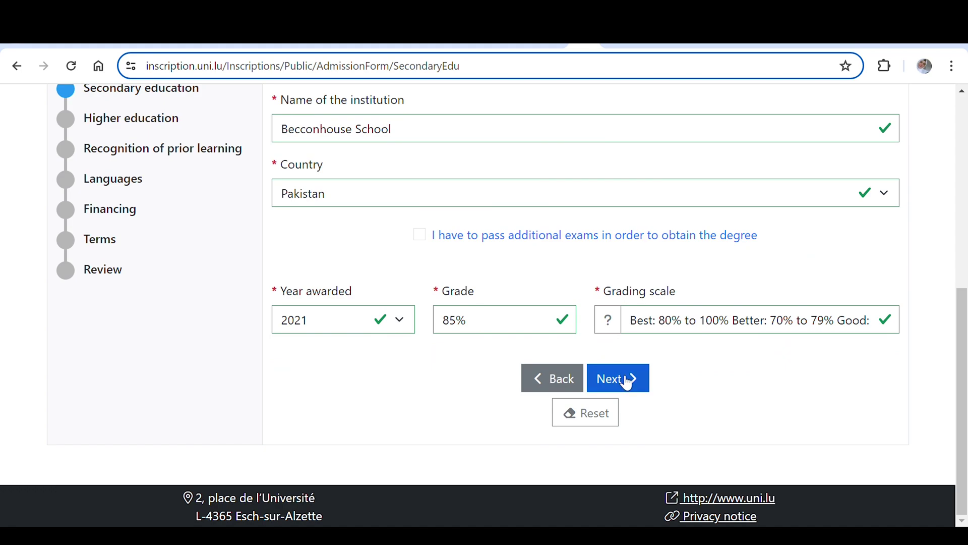
{"action": "left_click", "coordinate": [624, 381]}
Read through the full grading scale text of the Industrial Engineering entry in Higher education.
{"action": "scroll", "coordinate": [595, 300], "scroll_direction": "down", "scroll_amount": 4}
{"action": "left_click", "coordinate": [683, 381]}
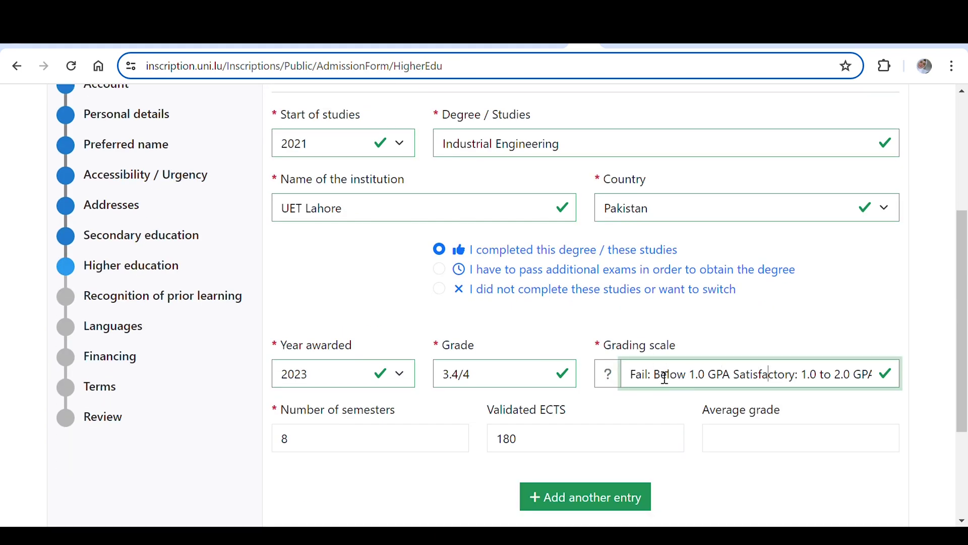
{"action": "key", "text": "Right"}
{"action": "key", "text": "Right"}
{"action": "key", "text": "Right"}
{"action": "key", "text": "Right"}
{"action": "key", "text": "Right"}
{"action": "key", "text": "Right"}
{"action": "key", "text": "Right"}
{"action": "key", "text": "Right"}
{"action": "key", "text": "Right"}
{"action": "key", "text": "Right"}
{"action": "key", "text": "Right"}
{"action": "key", "text": "Right"}
{"action": "key", "text": "Right"}
{"action": "key", "text": "Right"}
{"action": "key", "text": "Right"}
{"action": "key", "text": "Right"}
{"action": "key", "text": "Right"}
{"action": "key", "text": "Right"}
{"action": "key", "text": "Right"}
{"action": "key", "text": "Right"}
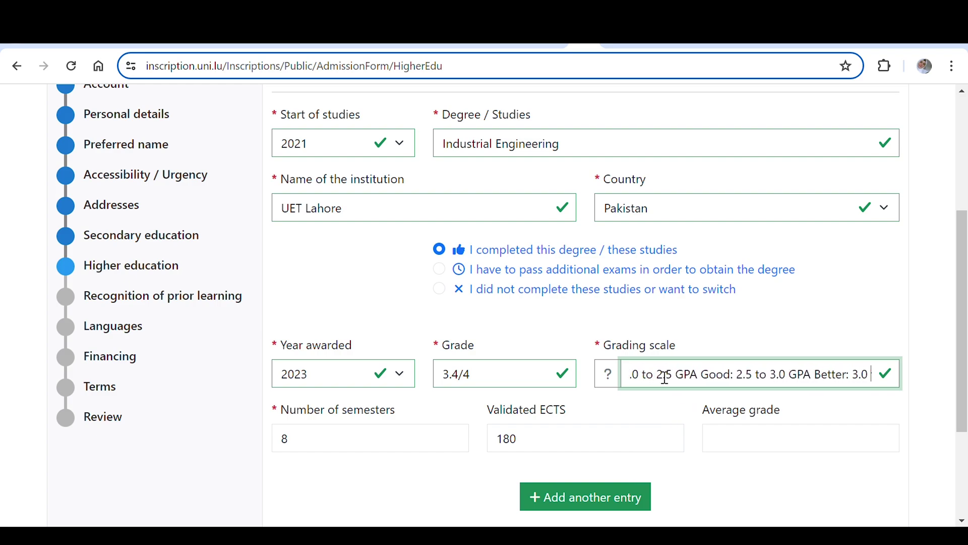
{"action": "key", "text": "Right"}
{"action": "key", "text": "Right"}
{"action": "key", "text": "Right"}
{"action": "key", "text": "Right"}
{"action": "key", "text": "Right"}
{"action": "key", "text": "Right"}
{"action": "key", "text": "Right"}
{"action": "key", "text": "Right"}
{"action": "key", "text": "Right"}
{"action": "key", "text": "Right"}
{"action": "key", "text": "Right"}
{"action": "key", "text": "Right"}
{"action": "key", "text": "Right"}
Go back to the Secondary education section and read through the full grading scale text of its entry.
{"action": "scroll", "coordinate": [665, 378], "scroll_direction": "down", "scroll_amount": 3}
{"action": "left_click", "coordinate": [560, 392]}
{"action": "scroll", "coordinate": [756, 454], "scroll_direction": "down", "scroll_amount": 7}
{"action": "left_click", "coordinate": [731, 320]}
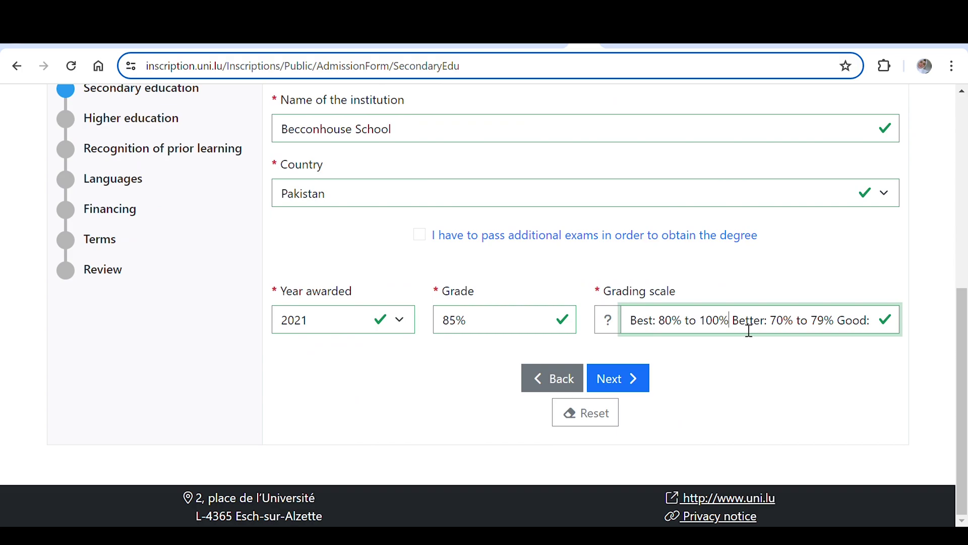
{"action": "key", "text": "Right"}
{"action": "key", "text": "Right"}
{"action": "key", "text": "Right"}
{"action": "key", "text": "Right"}
{"action": "key", "text": "Right"}
{"action": "key", "text": "Right"}
{"action": "key", "text": "Right"}
{"action": "key", "text": "Right"}
{"action": "key", "text": "Right"}
{"action": "key", "text": "Right"}
{"action": "key", "text": "Right"}
{"action": "key", "text": "Right"}
{"action": "key", "text": "Right"}
{"action": "key", "text": "Right"}
{"action": "key", "text": "Right"}
{"action": "key", "text": "Right"}
{"action": "key", "text": "Right"}
{"action": "key", "text": "Right"}
{"action": "key", "text": "Right"}
{"action": "key", "text": "Right"}
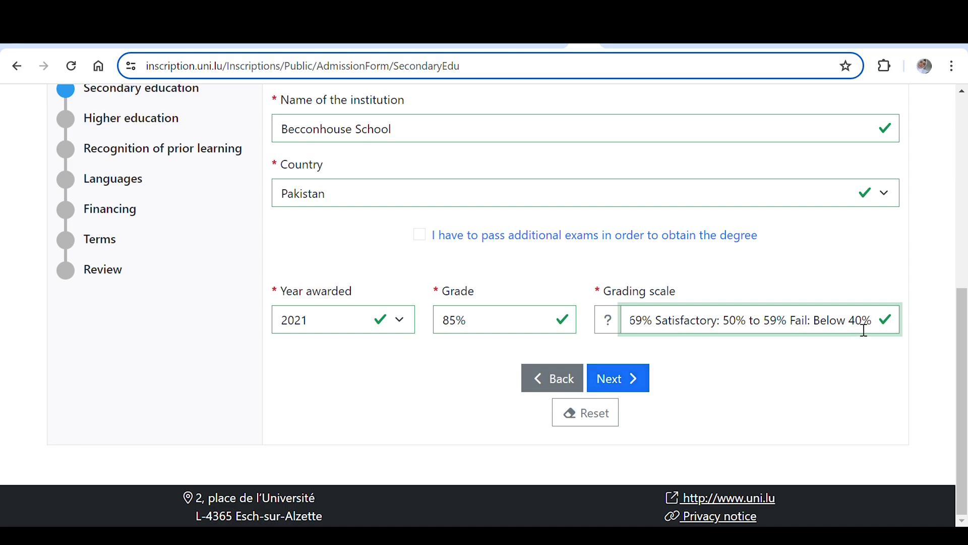
{"action": "key", "text": "shift+Left"}
Continue past the Secondary education and Higher education sections to Recognition of prior learning.
{"action": "left_click", "coordinate": [621, 381]}
{"action": "scroll", "coordinate": [688, 374], "scroll_direction": "down", "scroll_amount": 6}
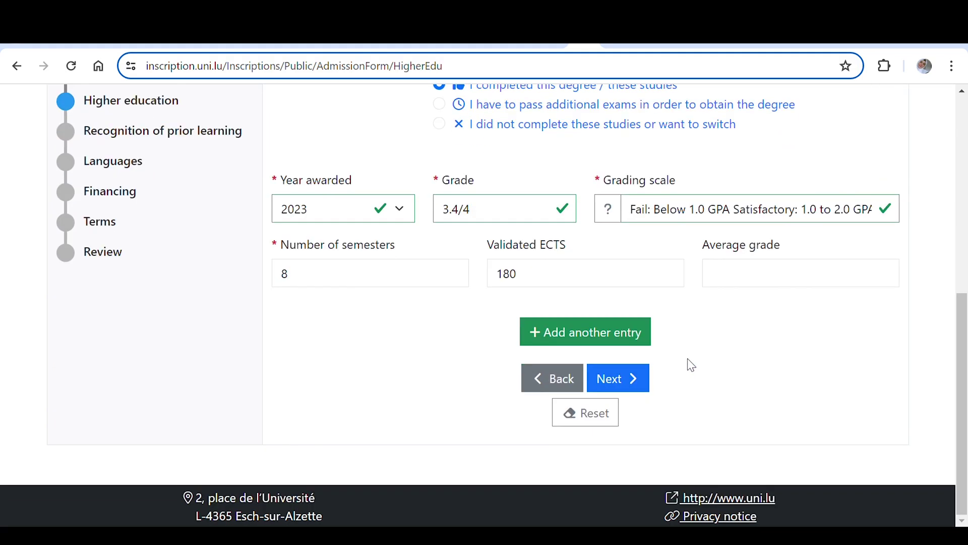
{"action": "left_click", "coordinate": [645, 387]}
Answer No to recognition of both prior studies and prior professional experience, and continue to Languages.
{"action": "scroll", "coordinate": [634, 303], "scroll_direction": "down", "scroll_amount": 5}
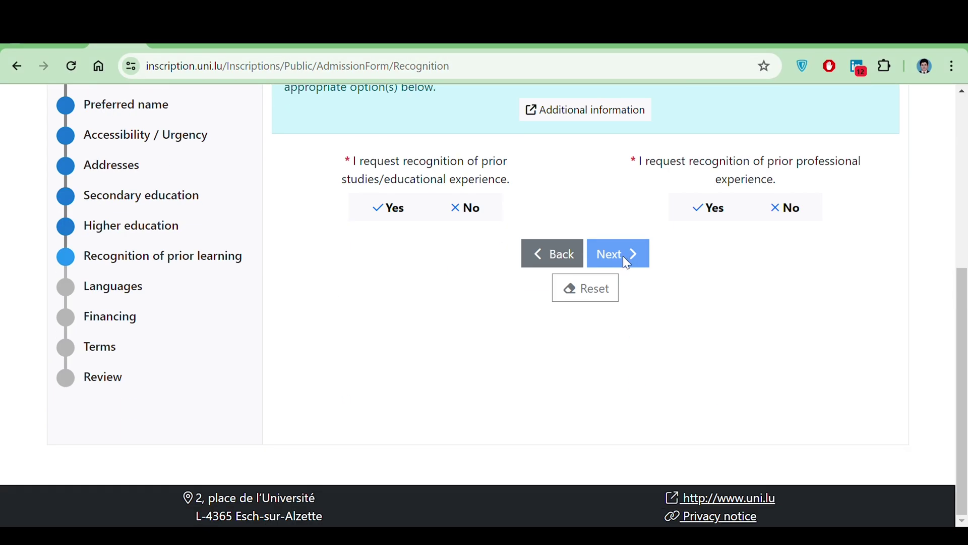
{"action": "left_click", "coordinate": [466, 207]}
{"action": "left_click", "coordinate": [782, 208]}
{"action": "left_click", "coordinate": [628, 255]}
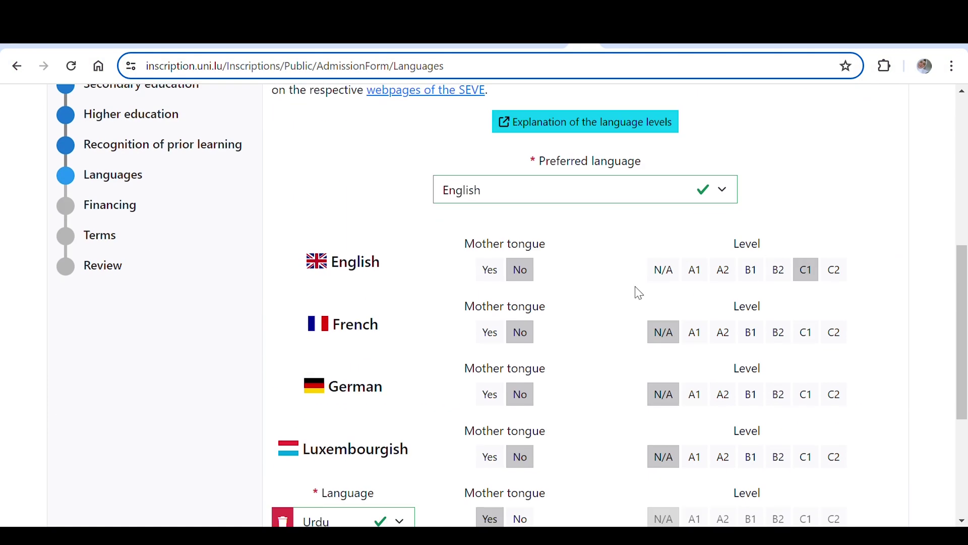
Review the language levels and the Personal means of financing, and continue to the Terms section.
{"action": "scroll", "coordinate": [689, 352], "scroll_direction": "down", "scroll_amount": 5}
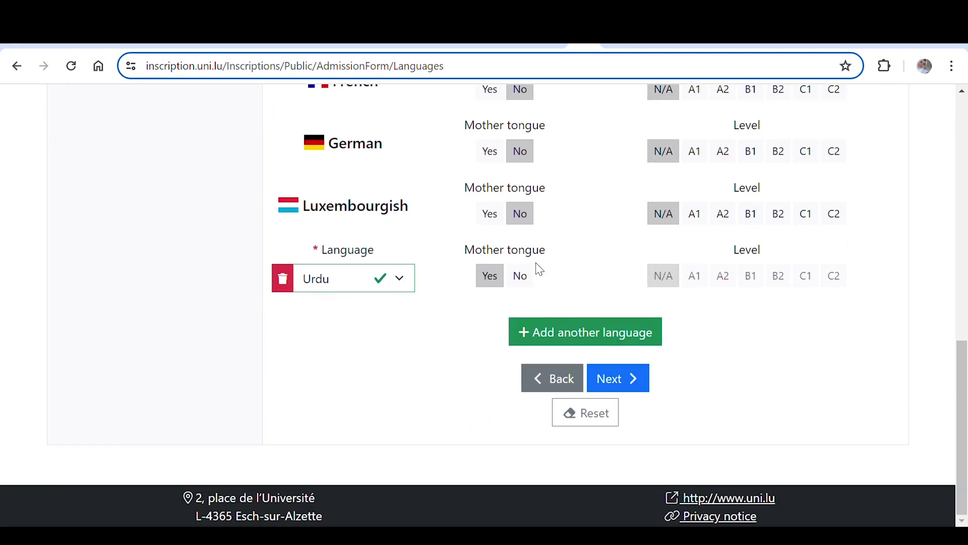
{"action": "left_click", "coordinate": [640, 385]}
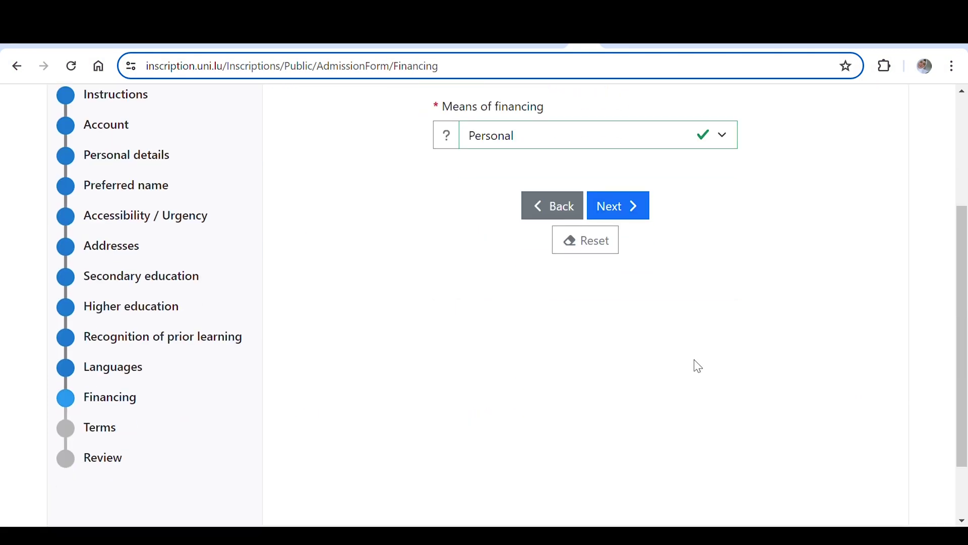
{"action": "scroll", "coordinate": [694, 365], "scroll_direction": "down", "scroll_amount": 1}
{"action": "left_click", "coordinate": [619, 166]}
Look through the personal data processing terms, mark the conditions as read and approved, and continue to Review.
{"action": "scroll", "coordinate": [718, 231], "scroll_direction": "down", "scroll_amount": 5}
{"action": "scroll", "coordinate": [701, 368], "scroll_direction": "down", "scroll_amount": 15}
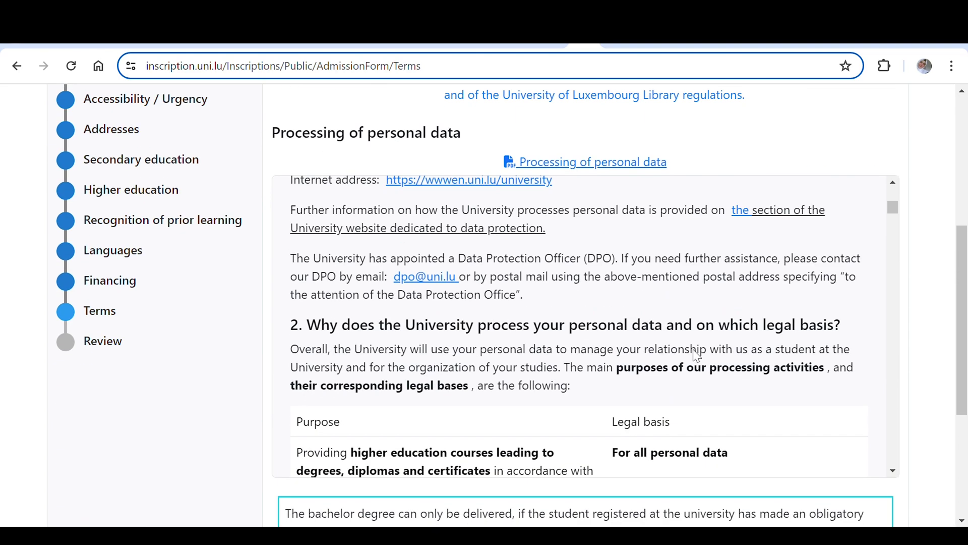
{"action": "scroll", "coordinate": [748, 367], "scroll_direction": "down", "scroll_amount": 3}
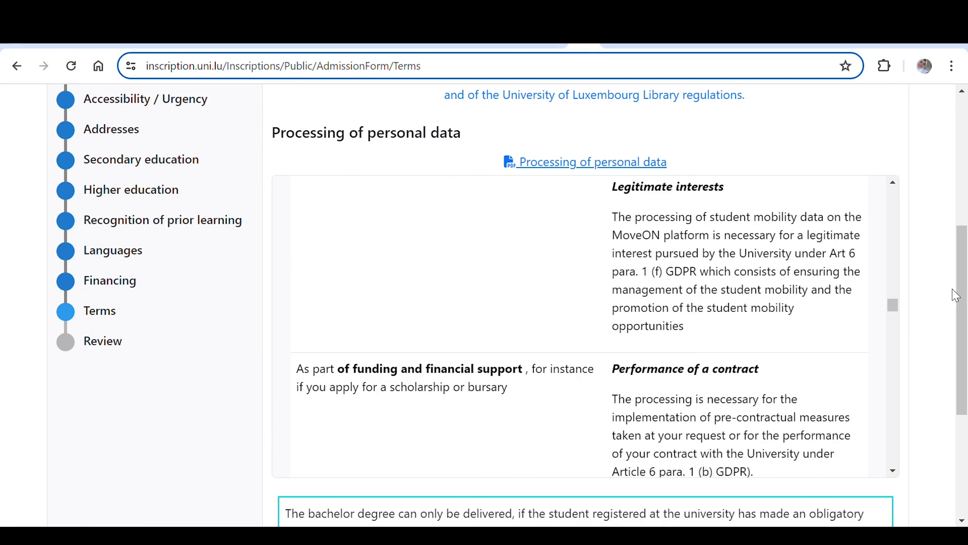
{"action": "scroll", "coordinate": [938, 252], "scroll_direction": "up", "scroll_amount": 3}
{"action": "left_click", "coordinate": [278, 244]}
{"action": "scroll", "coordinate": [341, 259], "scroll_direction": "down", "scroll_amount": 10}
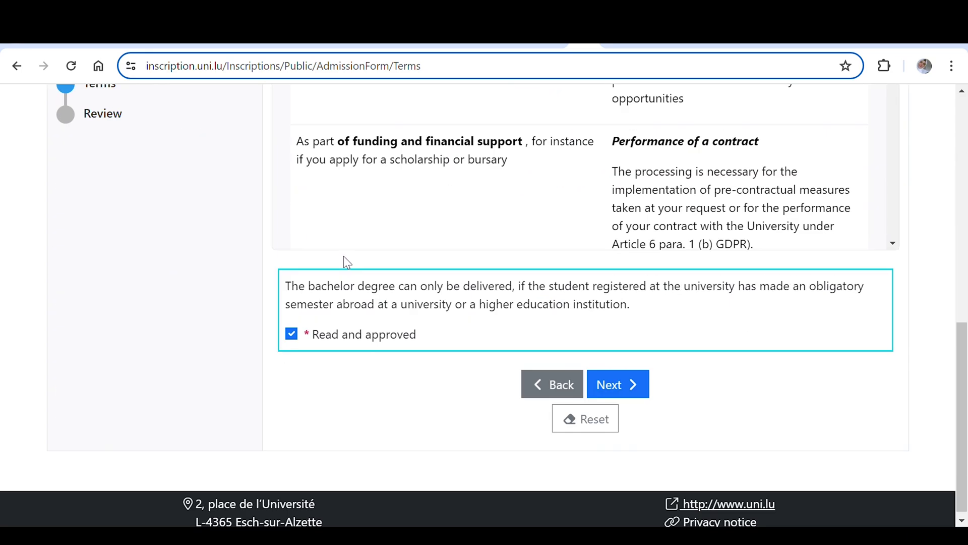
{"action": "left_click", "coordinate": [292, 328]}
{"action": "left_click", "coordinate": [292, 327]}
{"action": "left_click", "coordinate": [637, 374]}
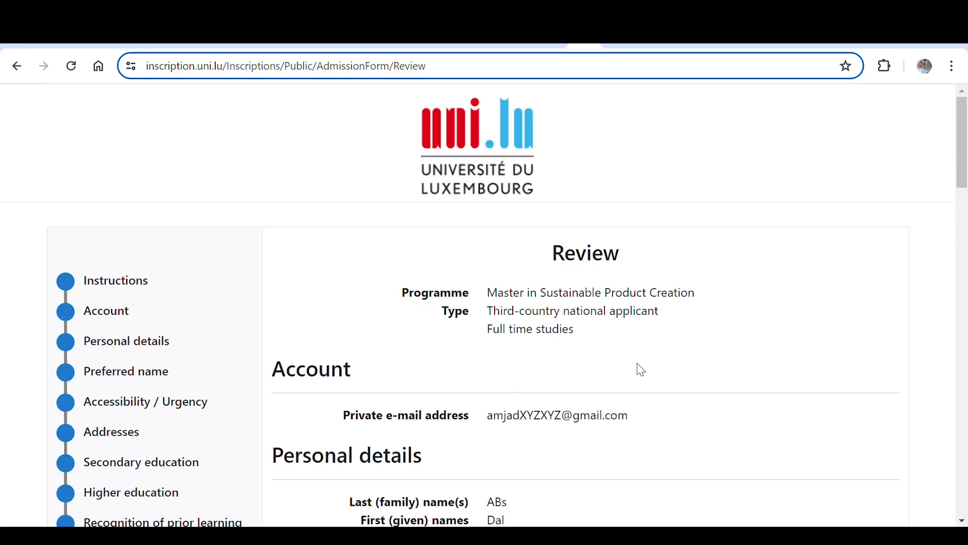
Review the application summary from the programme details down to the Languages and Financing entries.
{"action": "scroll", "coordinate": [661, 316], "scroll_direction": "down", "scroll_amount": 10}
{"action": "scroll", "coordinate": [669, 321], "scroll_direction": "down", "scroll_amount": 15}
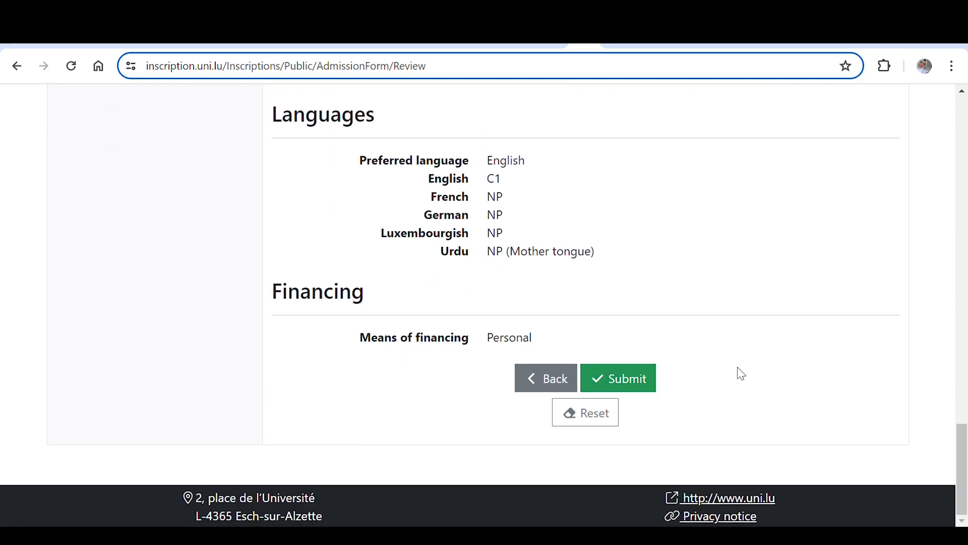
{"action": "scroll", "coordinate": [740, 373], "scroll_direction": "up", "scroll_amount": 3}
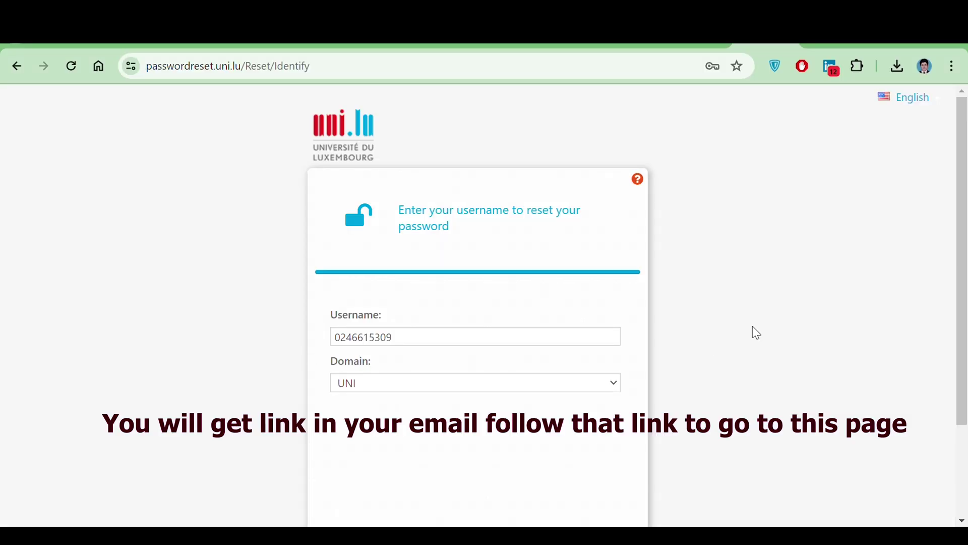
Try to identify the account for the password reset with the UNI domain.
{"action": "scroll", "coordinate": [731, 343], "scroll_direction": "down", "scroll_amount": 2}
{"action": "left_click", "coordinate": [583, 440]}
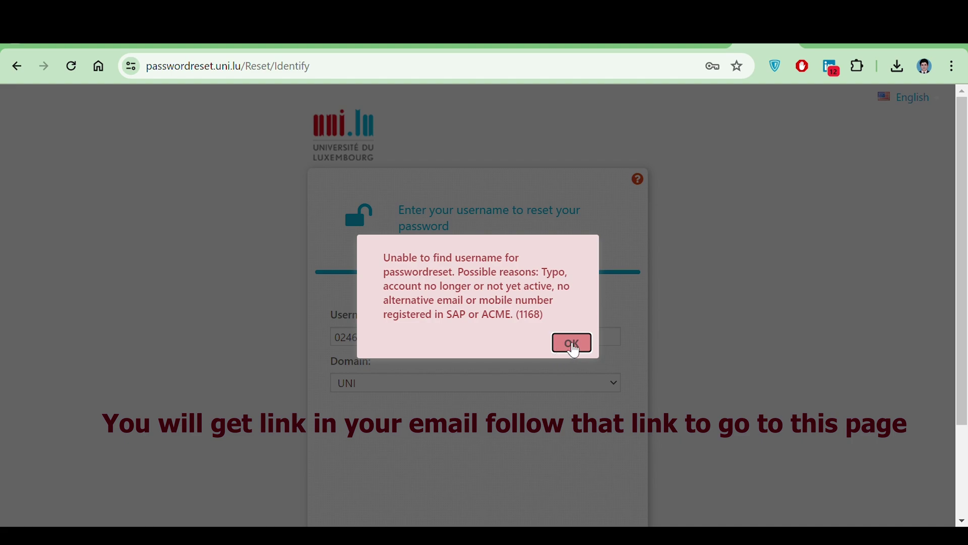
{"action": "left_click", "coordinate": [572, 344]}
Identify the account under the ACME-PENDING domain and request the PIN code by e-mail.
{"action": "left_click", "coordinate": [605, 385]}
{"action": "left_click", "coordinate": [496, 438]}
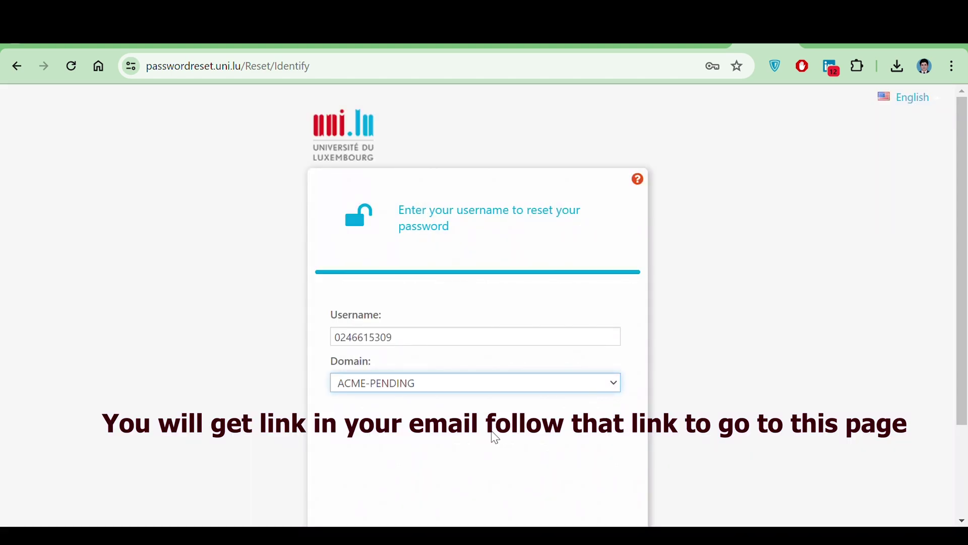
{"action": "scroll", "coordinate": [536, 441], "scroll_direction": "down", "scroll_amount": 2}
{"action": "left_click", "coordinate": [581, 446]}
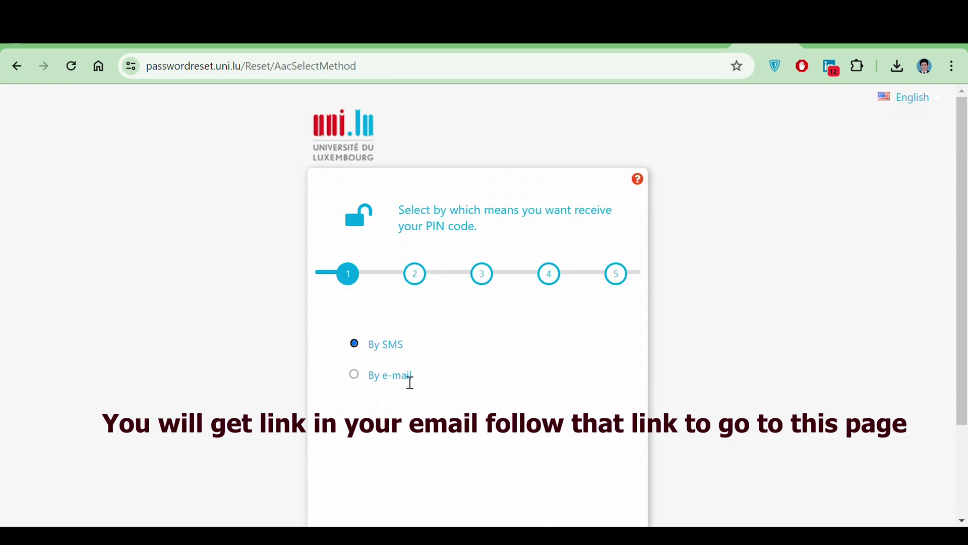
{"action": "left_click", "coordinate": [354, 374]}
{"action": "scroll", "coordinate": [570, 378], "scroll_direction": "down", "scroll_amount": 2}
{"action": "left_click", "coordinate": [593, 446]}
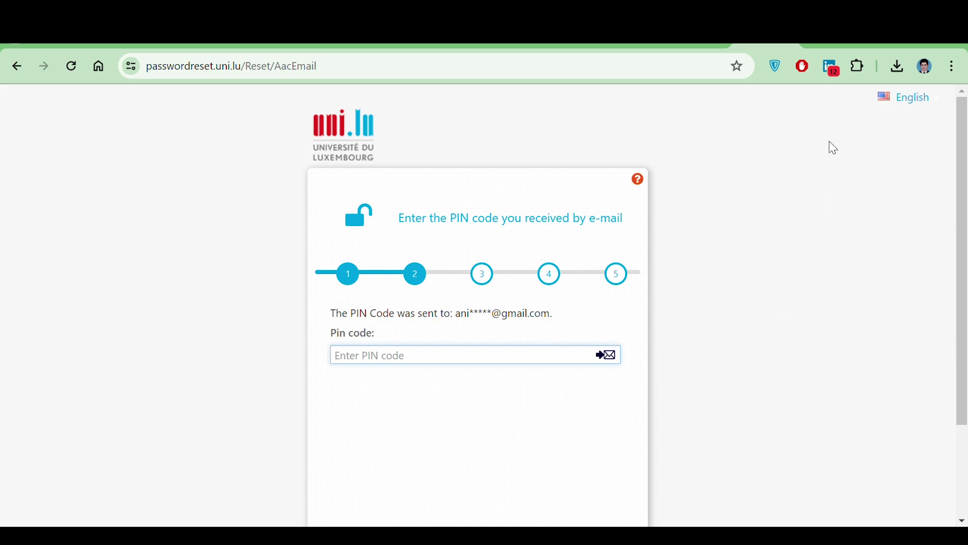
Enter the PIN code received by e-mail and continue with the option to reset the password.
{"action": "key", "text": "ctrl+v"}
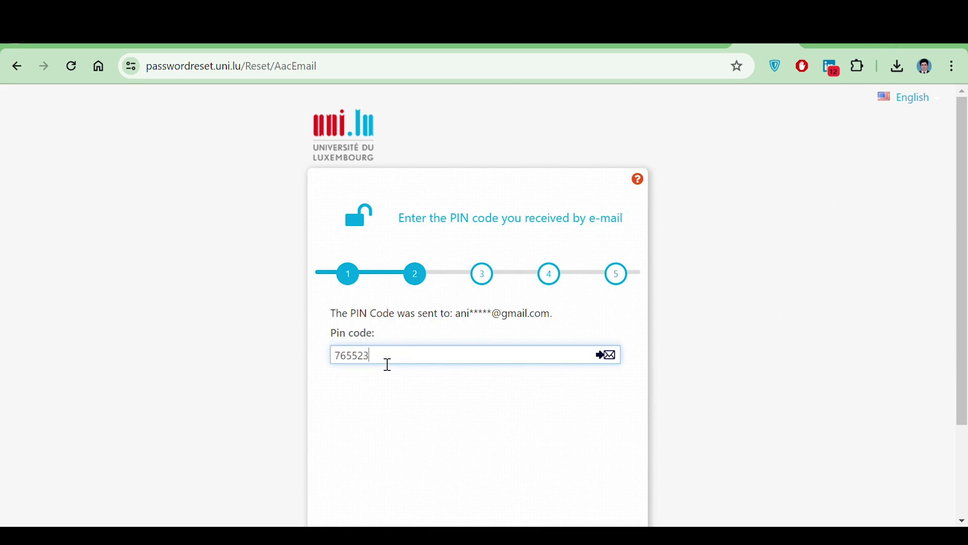
{"action": "scroll", "coordinate": [459, 402], "scroll_direction": "down", "scroll_amount": 3}
{"action": "left_click", "coordinate": [577, 437]}
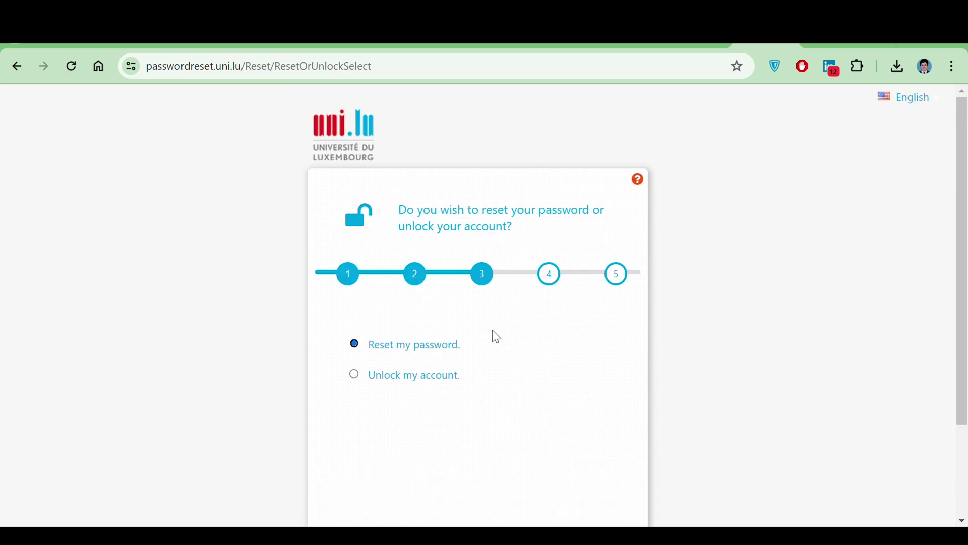
{"action": "scroll", "coordinate": [494, 335], "scroll_direction": "down", "scroll_amount": 2}
{"action": "left_click", "coordinate": [603, 485]}
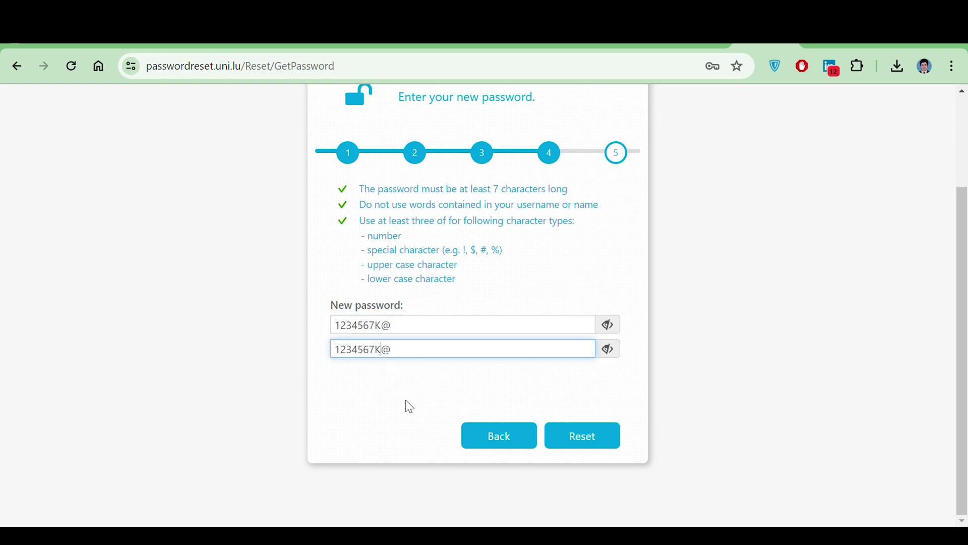
Enter the new account password in both fields and complete the password reset.
{"action": "left_click", "coordinate": [410, 407]}
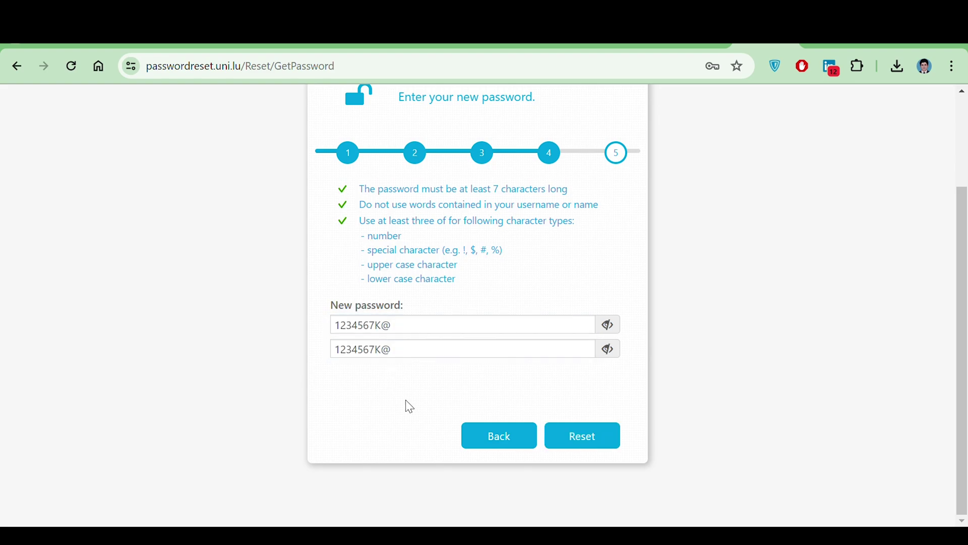
{"action": "left_click", "coordinate": [593, 451]}
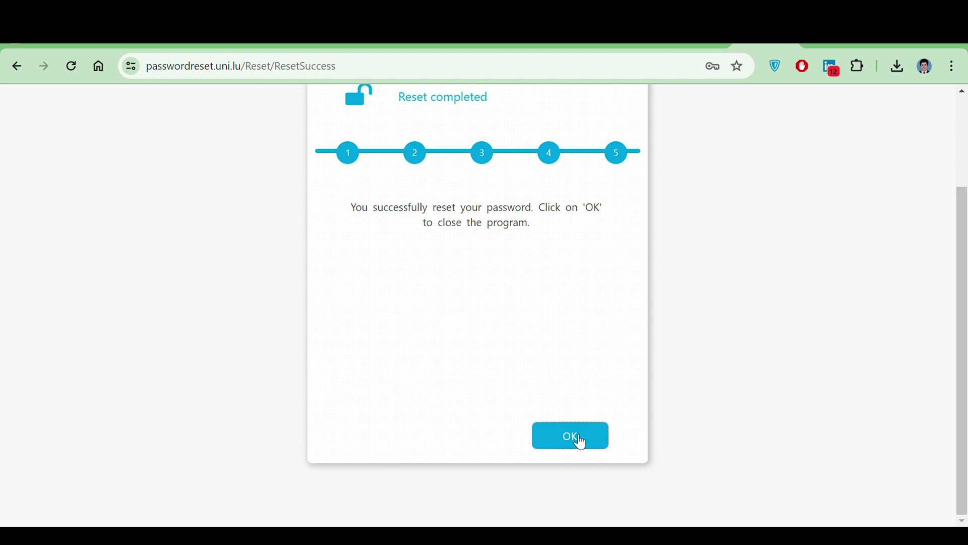
{"action": "left_click", "coordinate": [580, 436]}
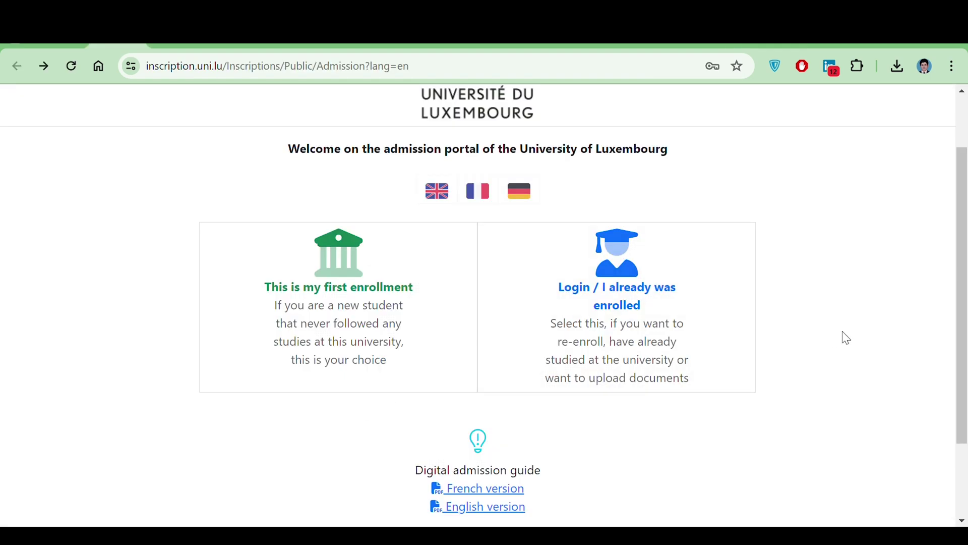
Log in to the admission portal as an already enrolled applicant with the student ID and account password.
{"action": "left_click", "coordinate": [635, 291]}
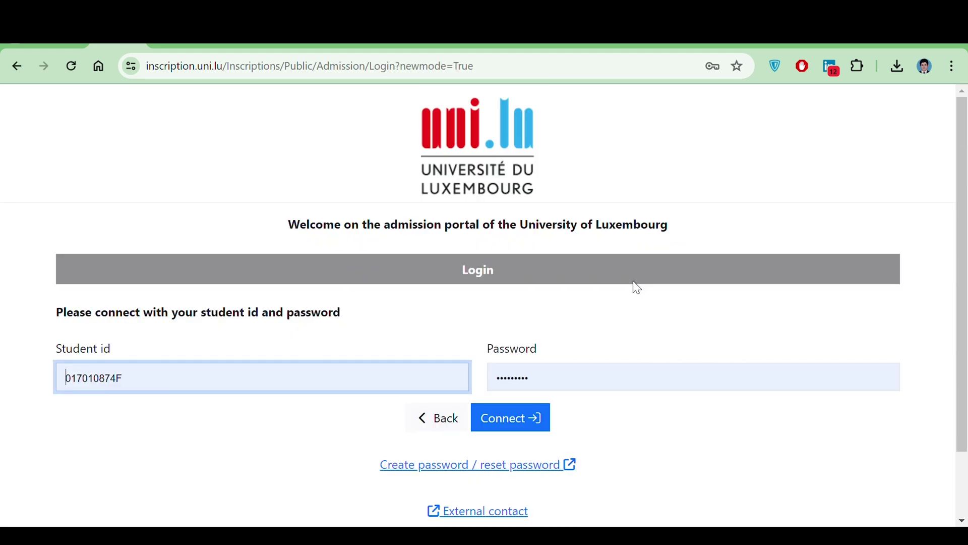
{"action": "left_click", "coordinate": [648, 535]}
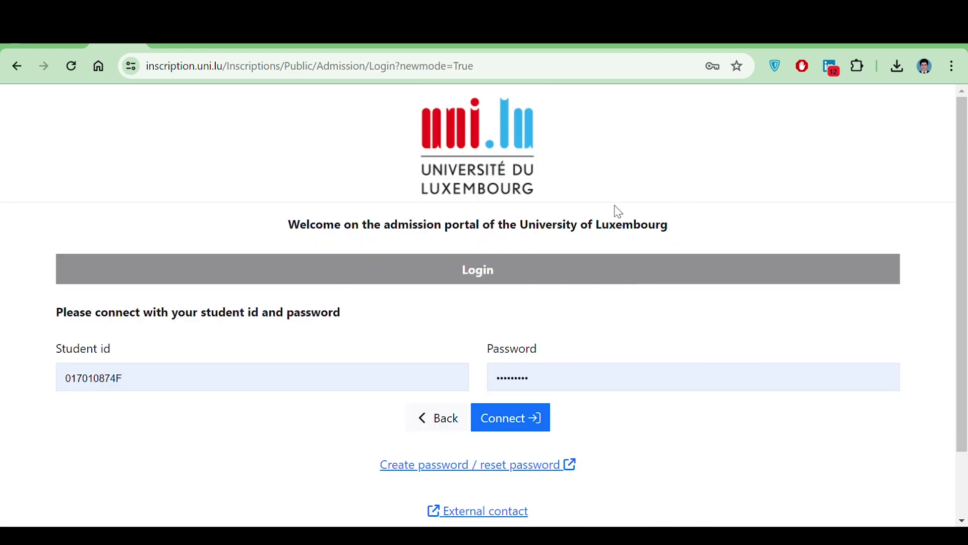
{"action": "left_click_drag", "start_coordinate": [130, 388], "coordinate": [16, 385]}
{"action": "key", "text": "ctrl+v"}
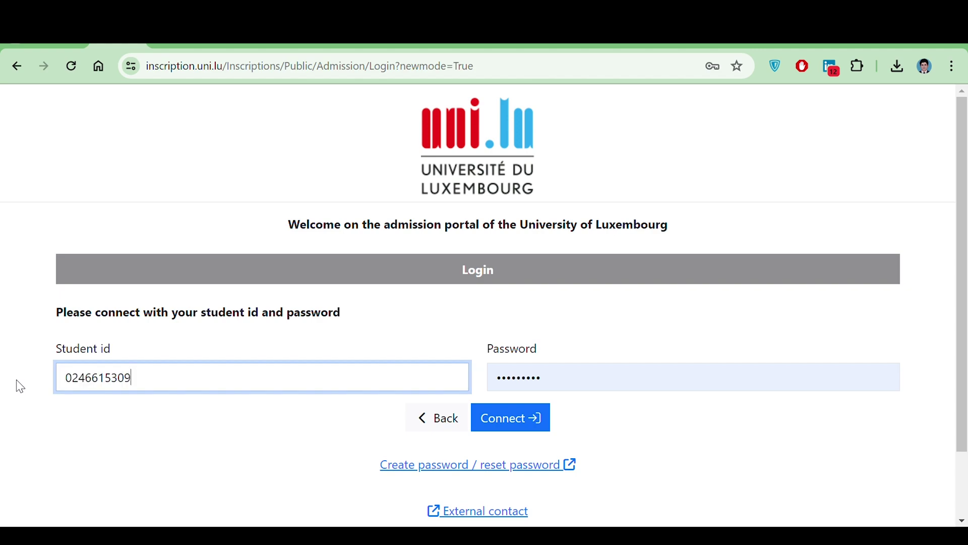
{"action": "left_click", "coordinate": [692, 250]}
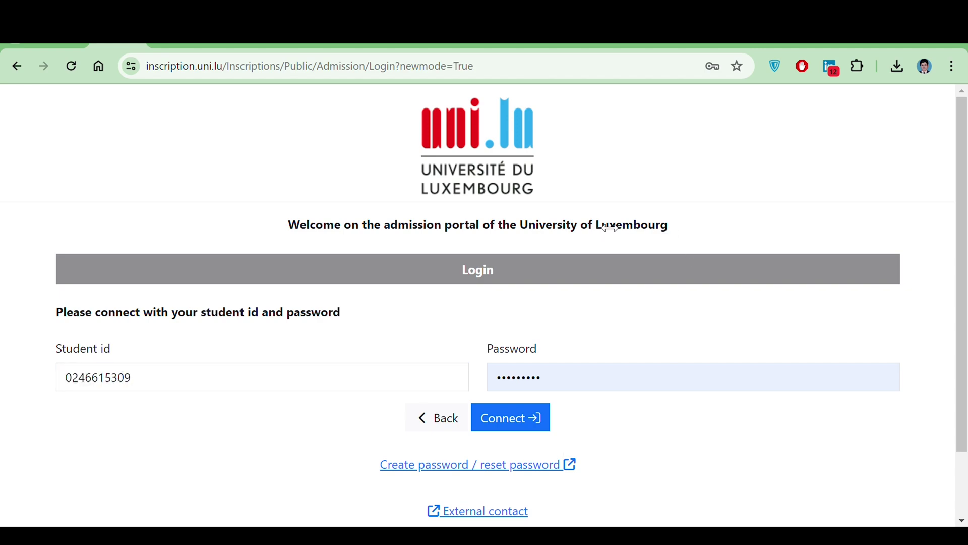
{"action": "left_click", "coordinate": [575, 388]}
{"action": "left_click", "coordinate": [530, 428]}
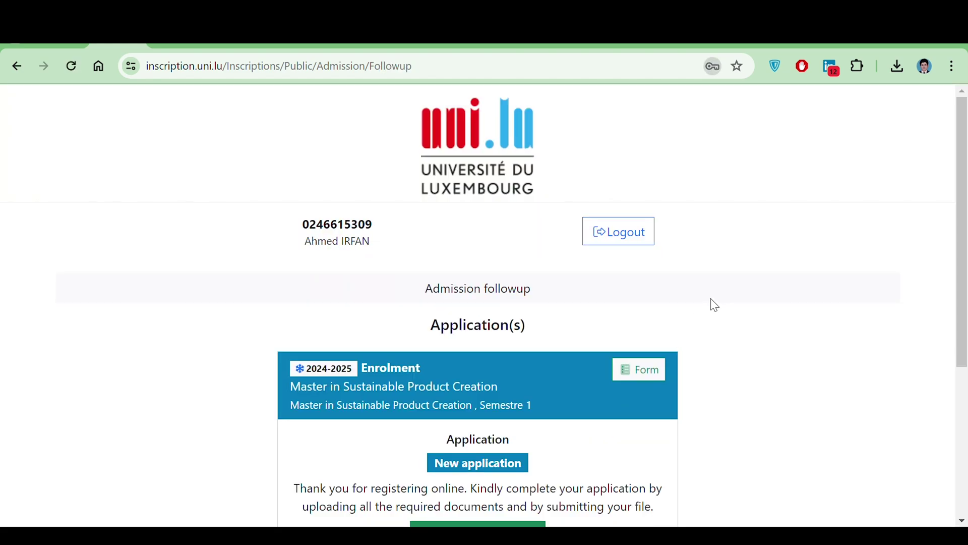
Open the document upload page for the Master in Sustainable Product Creation application.
{"action": "scroll", "coordinate": [771, 394], "scroll_direction": "down", "scroll_amount": 5}
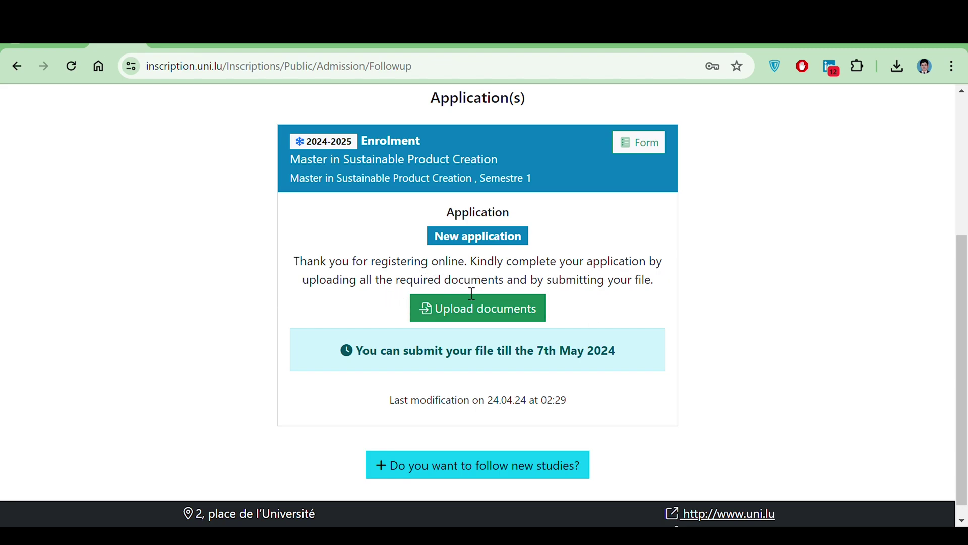
{"action": "scroll", "coordinate": [579, 311], "scroll_direction": "down", "scroll_amount": 1}
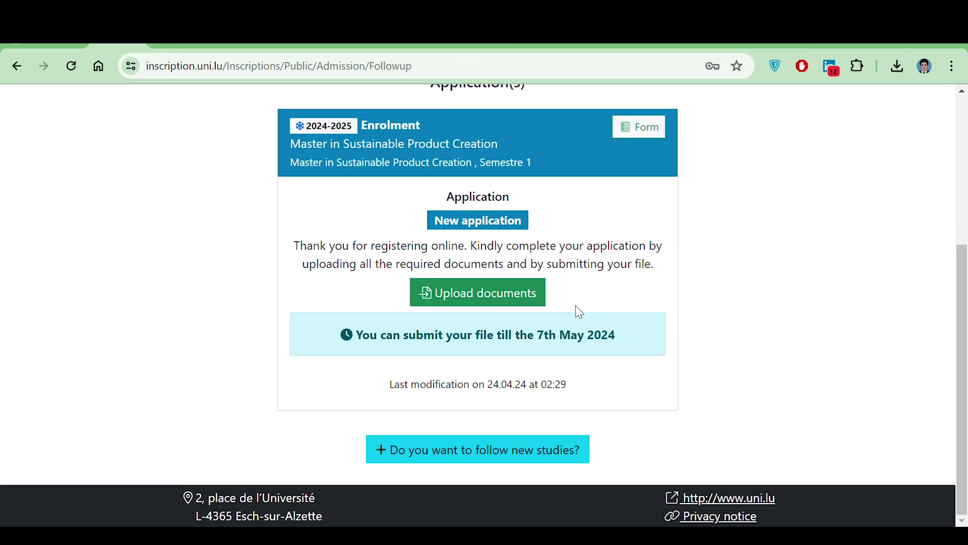
{"action": "left_click", "coordinate": [484, 298]}
Examine the application fee section and the upload categories for identity photo, identity card, medical insurance, passport and residence permit.
{"action": "scroll", "coordinate": [590, 306], "scroll_direction": "down", "scroll_amount": 1}
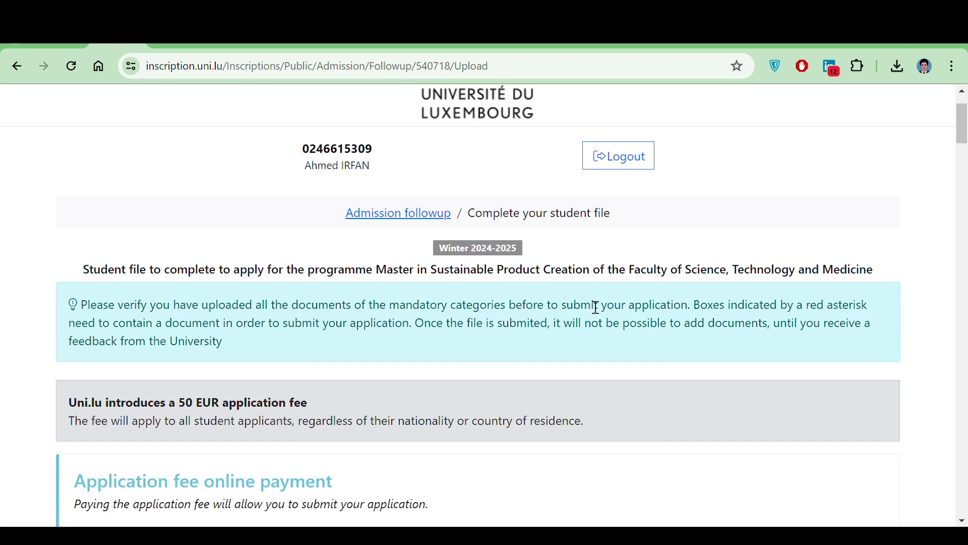
{"action": "scroll", "coordinate": [596, 303], "scroll_direction": "down", "scroll_amount": 3}
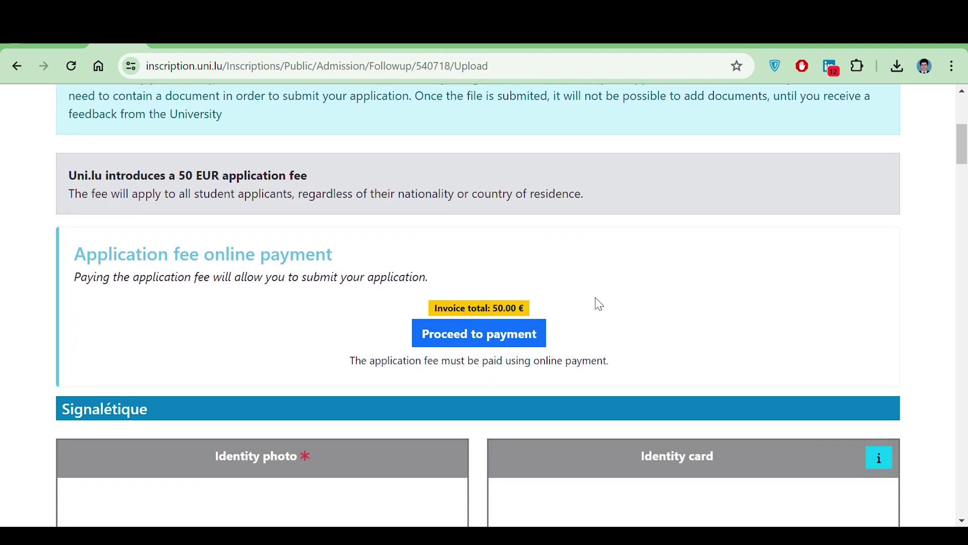
{"action": "scroll", "coordinate": [600, 304], "scroll_direction": "down", "scroll_amount": 3}
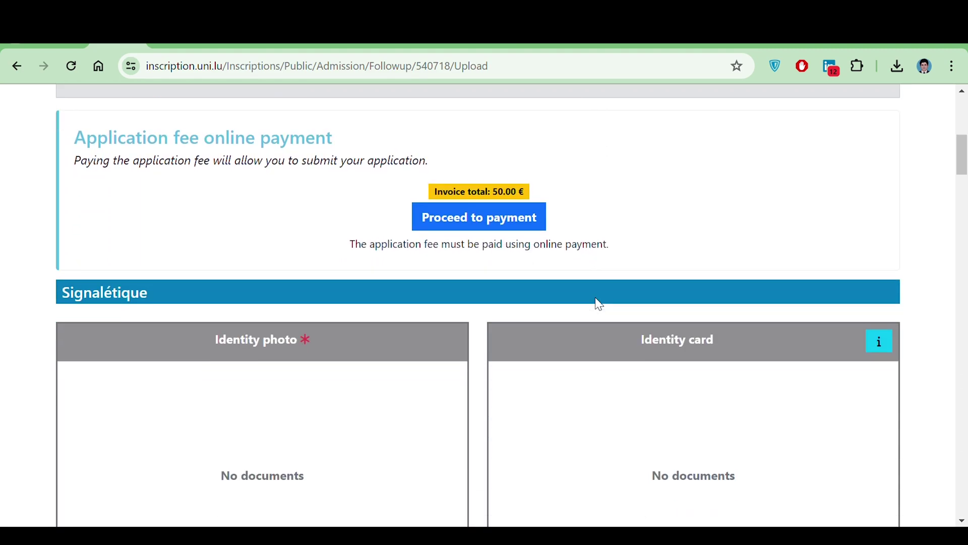
{"action": "scroll", "coordinate": [599, 305], "scroll_direction": "down", "scroll_amount": 1}
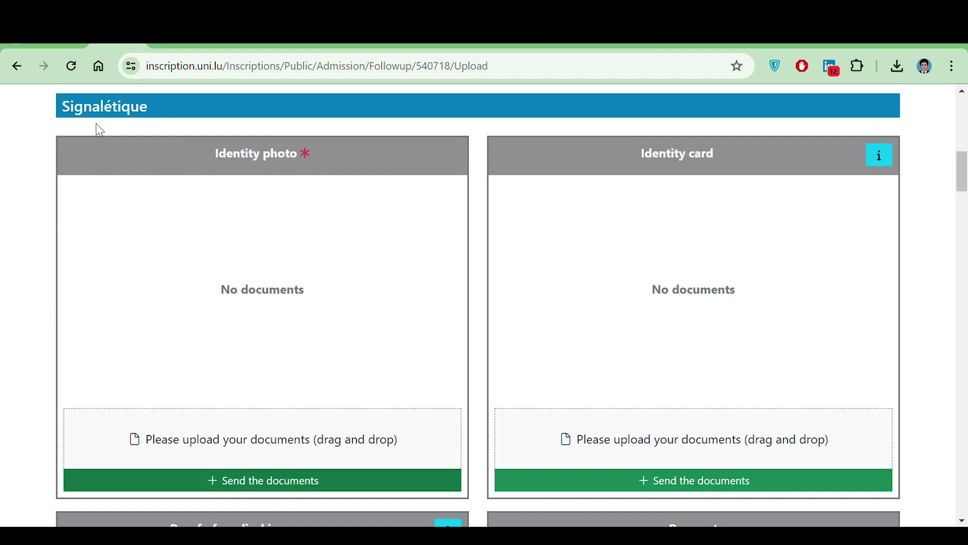
{"action": "scroll", "coordinate": [313, 318], "scroll_direction": "down", "scroll_amount": 2}
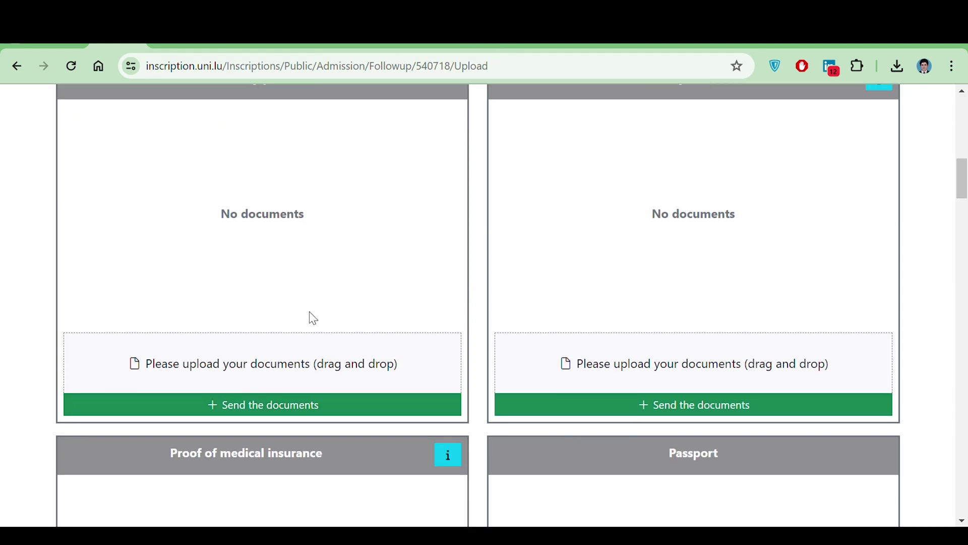
{"action": "scroll", "coordinate": [320, 317], "scroll_direction": "down", "scroll_amount": 4}
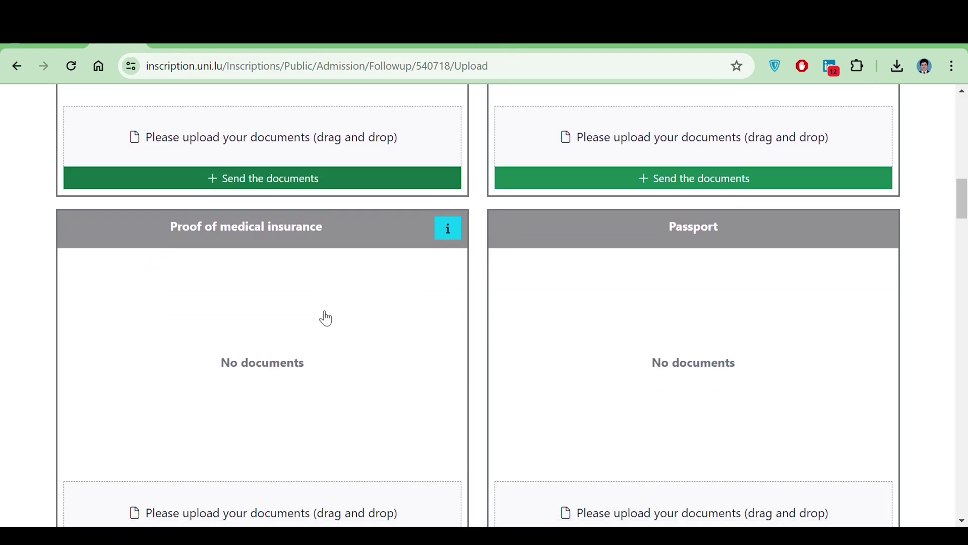
{"action": "scroll", "coordinate": [323, 316], "scroll_direction": "up", "scroll_amount": 5}
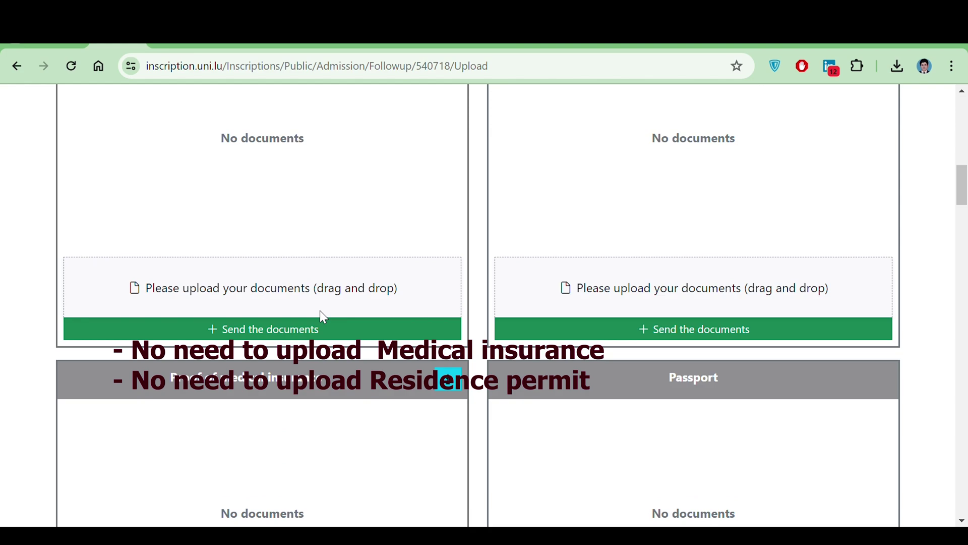
{"action": "scroll", "coordinate": [324, 316], "scroll_direction": "up", "scroll_amount": 2}
{"action": "scroll", "coordinate": [323, 316], "scroll_direction": "down", "scroll_amount": 2}
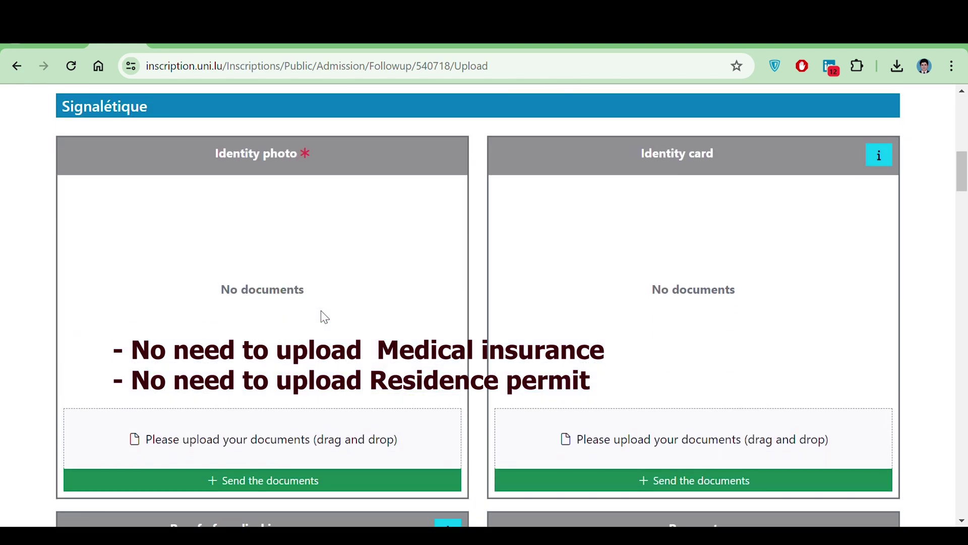
{"action": "scroll", "coordinate": [320, 314], "scroll_direction": "down", "scroll_amount": 1}
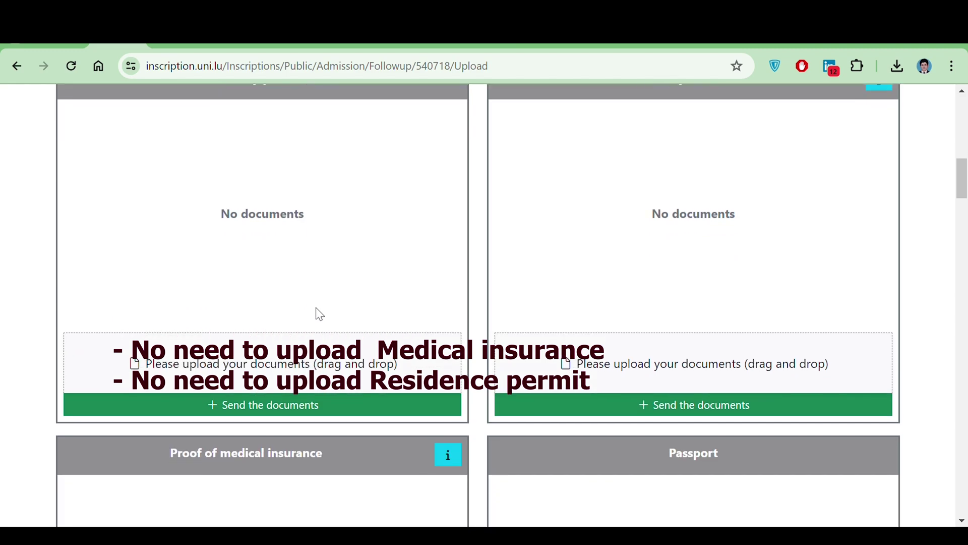
{"action": "scroll", "coordinate": [320, 314], "scroll_direction": "up", "scroll_amount": 1}
{"action": "scroll", "coordinate": [320, 314], "scroll_direction": "down", "scroll_amount": 4}
{"action": "scroll", "coordinate": [319, 314], "scroll_direction": "down", "scroll_amount": 3}
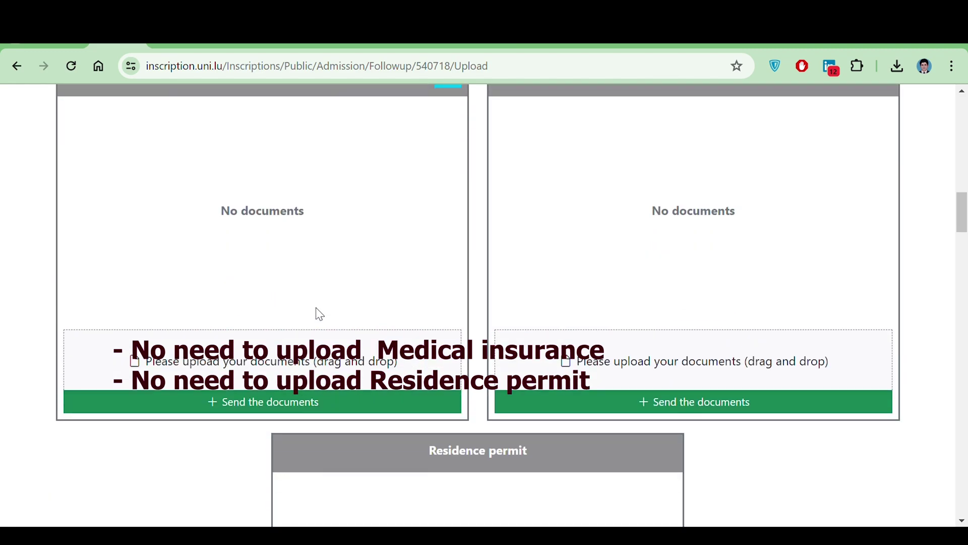
{"action": "scroll", "coordinate": [320, 314], "scroll_direction": "up", "scroll_amount": 3}
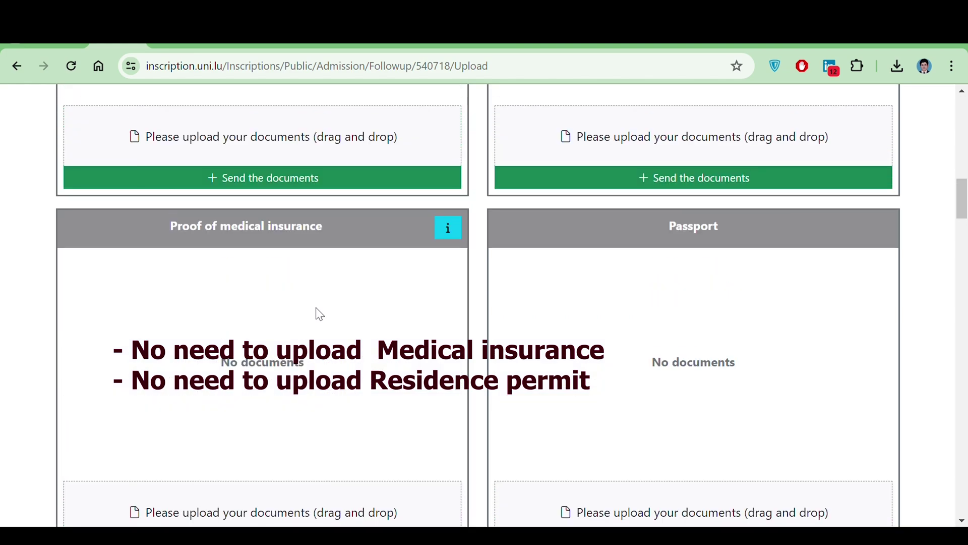
{"action": "scroll", "coordinate": [319, 314], "scroll_direction": "down", "scroll_amount": 2}
{"action": "scroll", "coordinate": [655, 322], "scroll_direction": "down", "scroll_amount": 10}
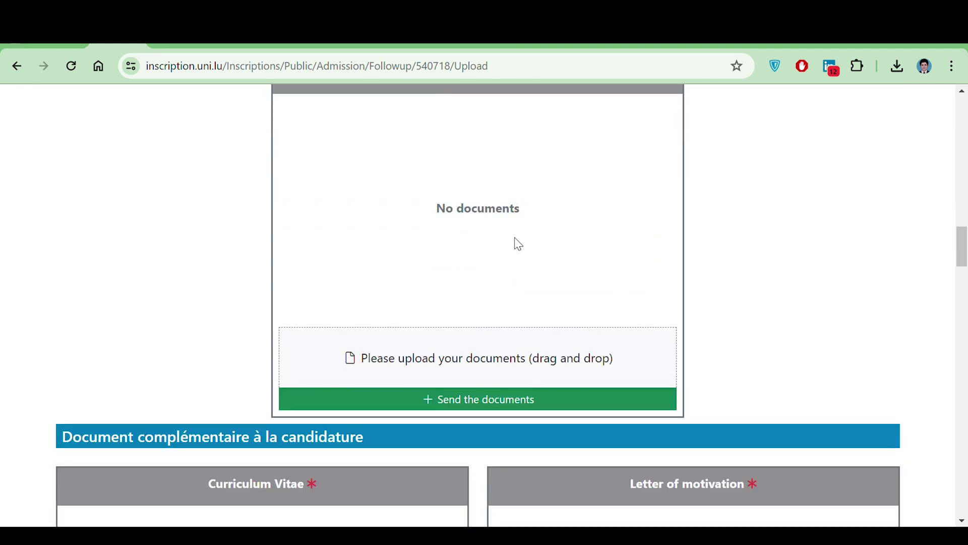
Review the complementary document categories, from curriculum vitae and letter of motivation to recommendation letter, additional documents and language certificate.
{"action": "scroll", "coordinate": [515, 241], "scroll_direction": "down", "scroll_amount": 5}
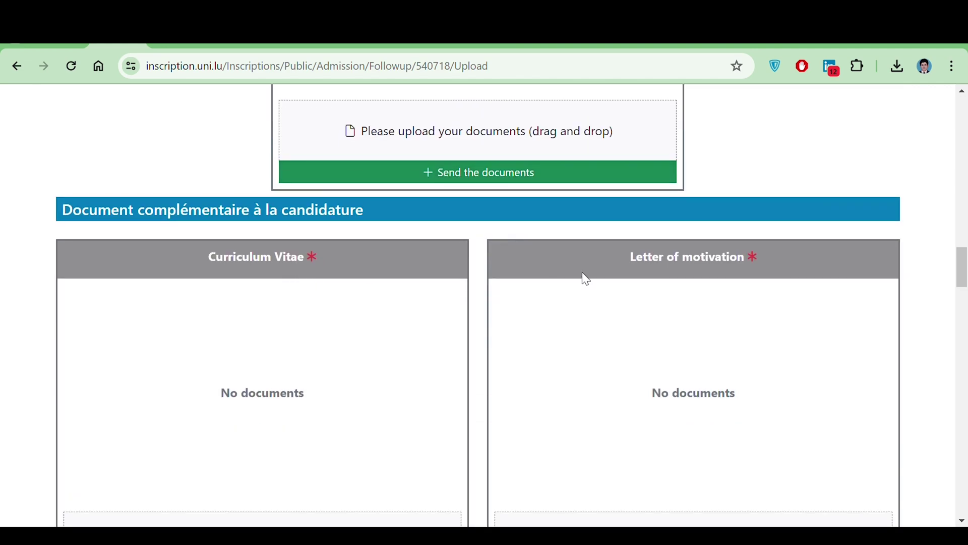
{"action": "scroll", "coordinate": [652, 270], "scroll_direction": "down", "scroll_amount": 6}
{"action": "scroll", "coordinate": [656, 271], "scroll_direction": "down", "scroll_amount": 2}
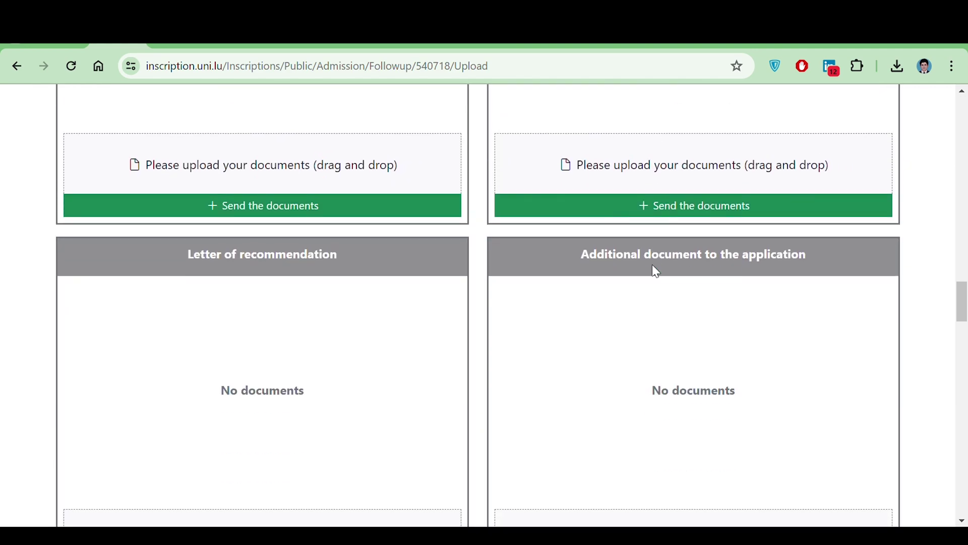
{"action": "scroll", "coordinate": [625, 266], "scroll_direction": "down", "scroll_amount": 5}
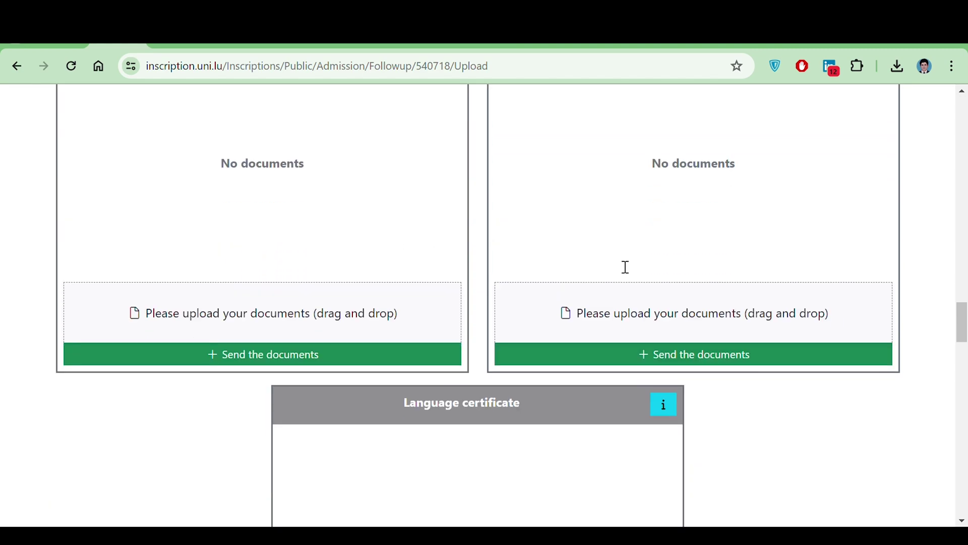
{"action": "scroll", "coordinate": [620, 266], "scroll_direction": "up", "scroll_amount": 3}
{"action": "scroll", "coordinate": [620, 265], "scroll_direction": "down", "scroll_amount": 5}
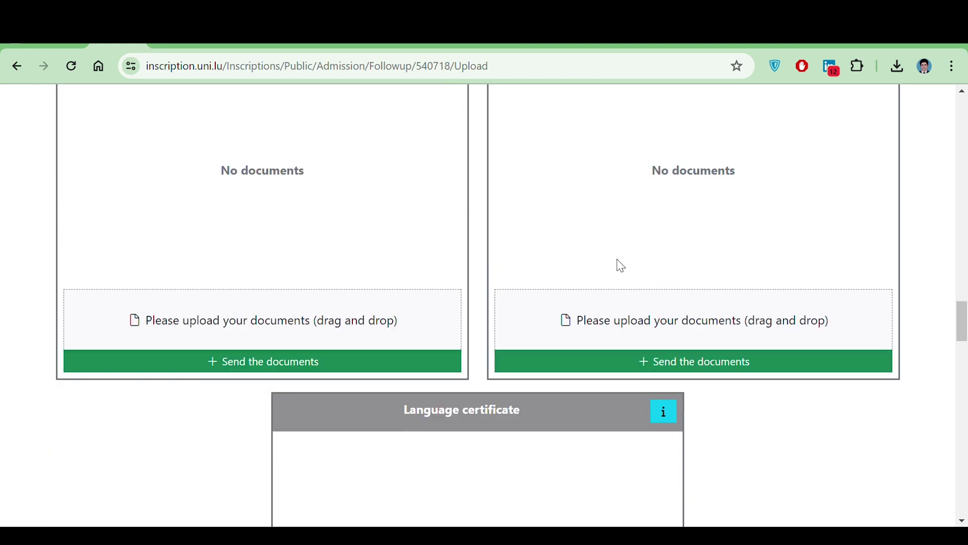
{"action": "scroll", "coordinate": [606, 318], "scroll_direction": "down", "scroll_amount": 6}
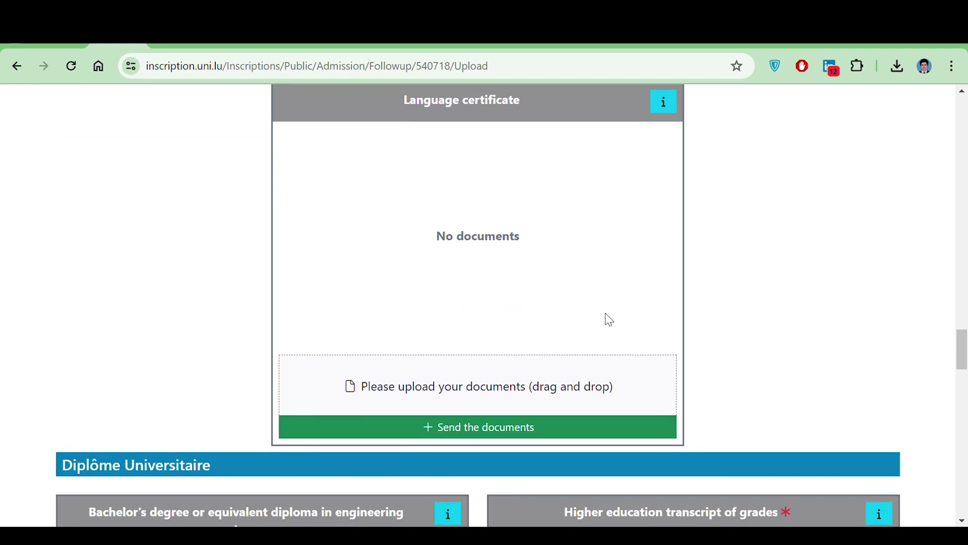
Examine the upload categories for university diplomas, transcripts and their translations, validation of prior learning, and scholarship.
{"action": "scroll", "coordinate": [610, 321], "scroll_direction": "down", "scroll_amount": 2}
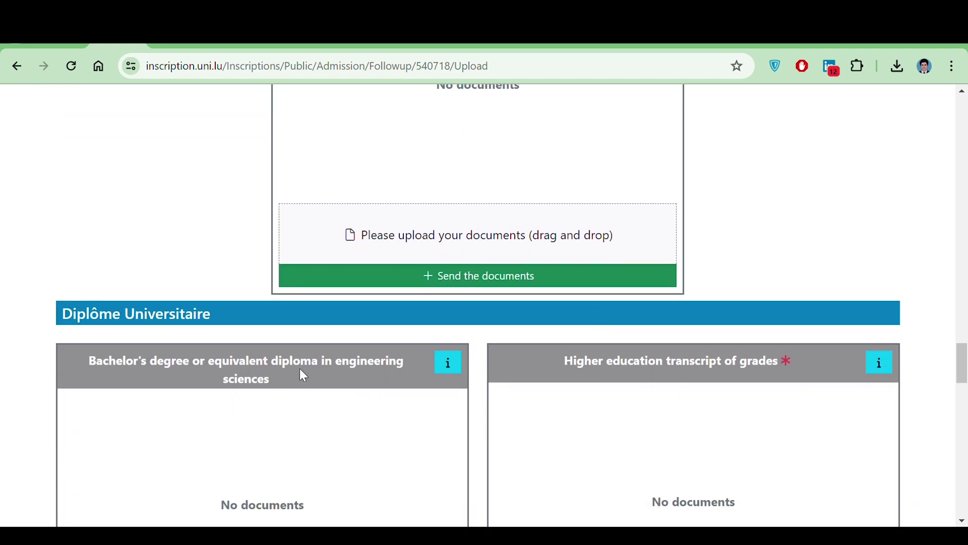
{"action": "scroll", "coordinate": [338, 347], "scroll_direction": "down", "scroll_amount": 3}
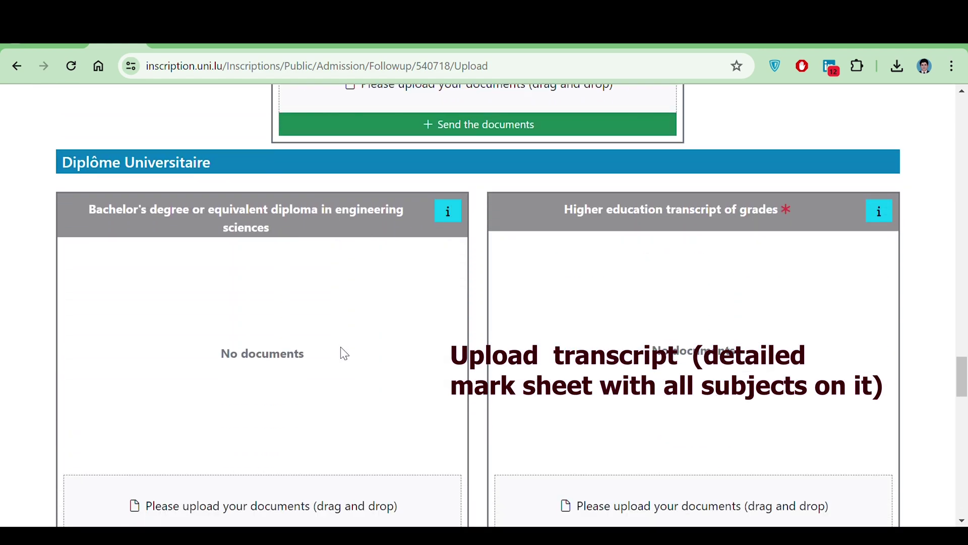
{"action": "scroll", "coordinate": [610, 222], "scroll_direction": "down", "scroll_amount": 5}
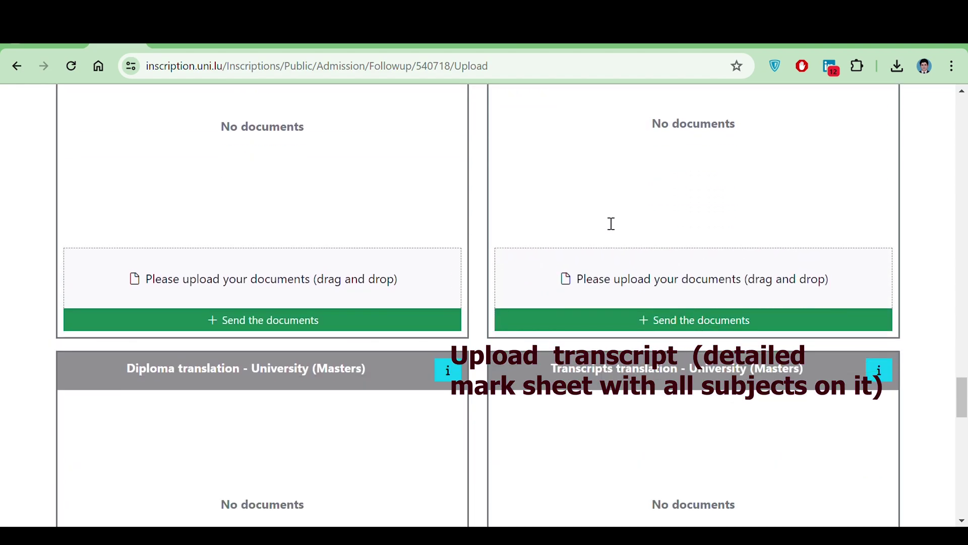
{"action": "scroll", "coordinate": [323, 330], "scroll_direction": "down", "scroll_amount": 3}
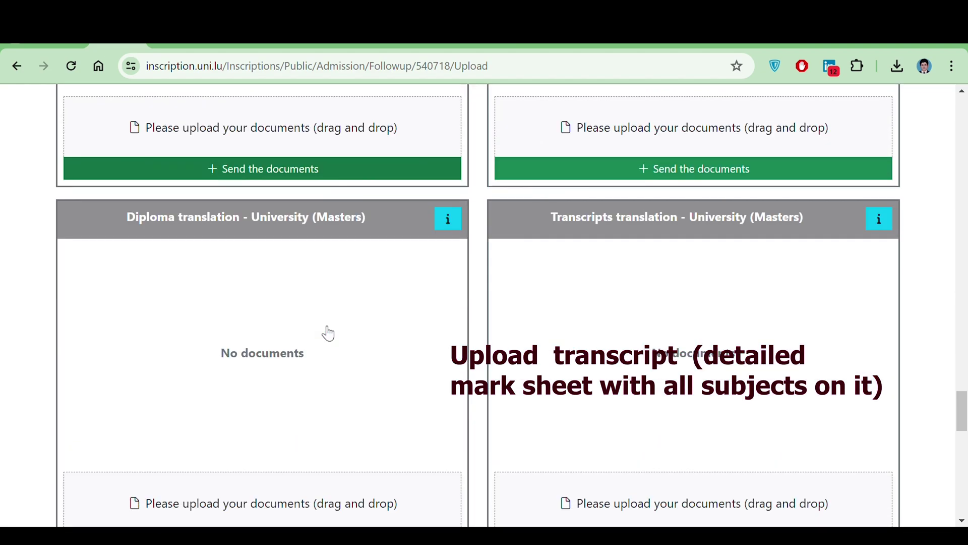
{"action": "scroll", "coordinate": [325, 331], "scroll_direction": "down", "scroll_amount": 2}
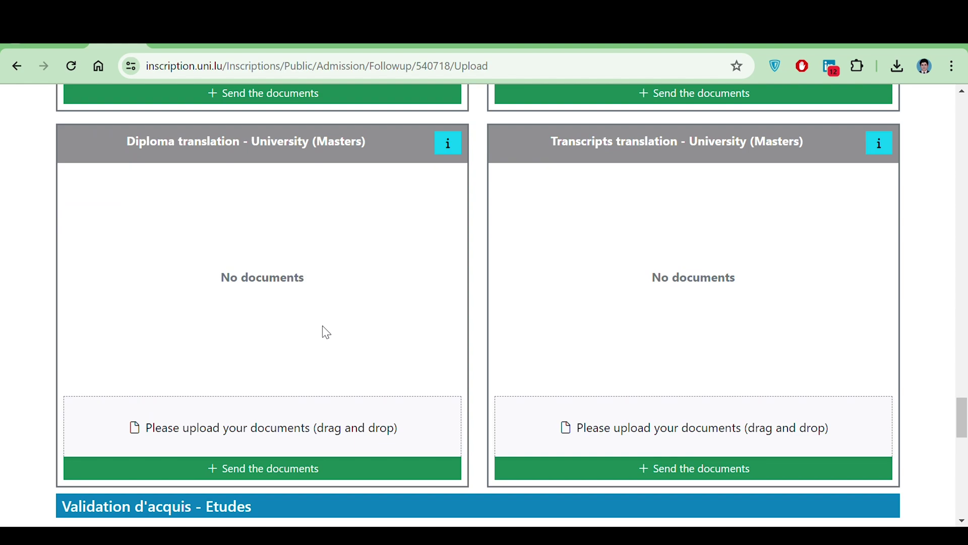
{"action": "scroll", "coordinate": [325, 332], "scroll_direction": "down", "scroll_amount": 5}
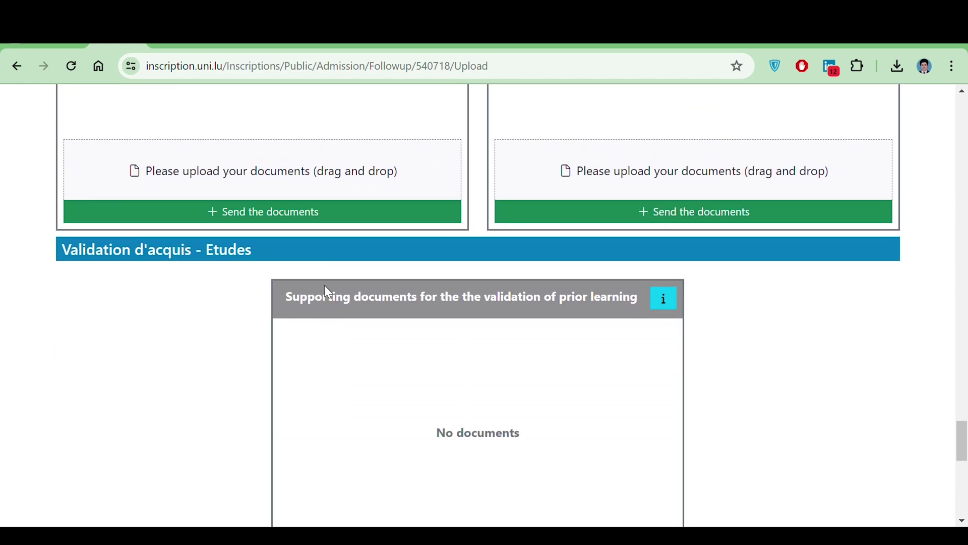
{"action": "scroll", "coordinate": [329, 292], "scroll_direction": "down", "scroll_amount": 2}
{"action": "scroll", "coordinate": [329, 292], "scroll_direction": "down", "scroll_amount": 2}
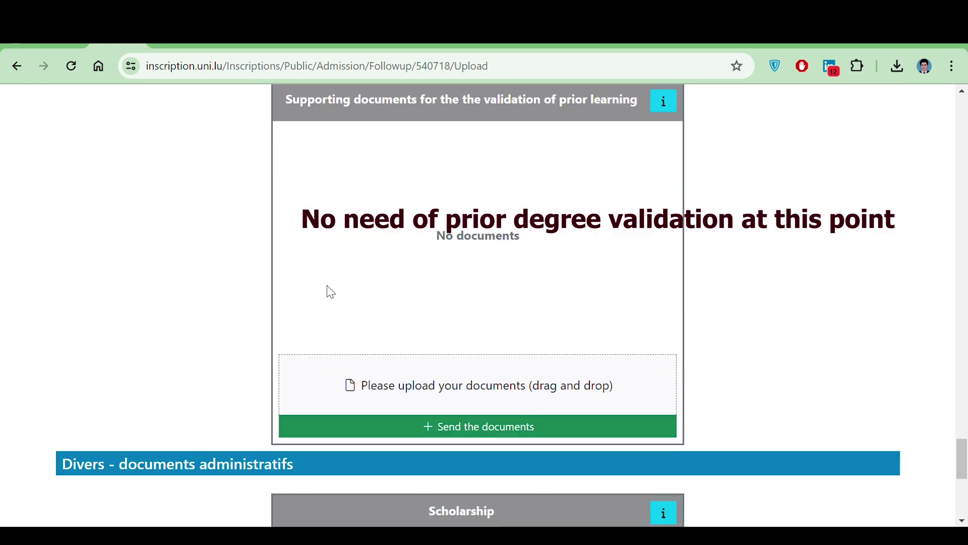
{"action": "scroll", "coordinate": [330, 292], "scroll_direction": "down", "scroll_amount": 6}
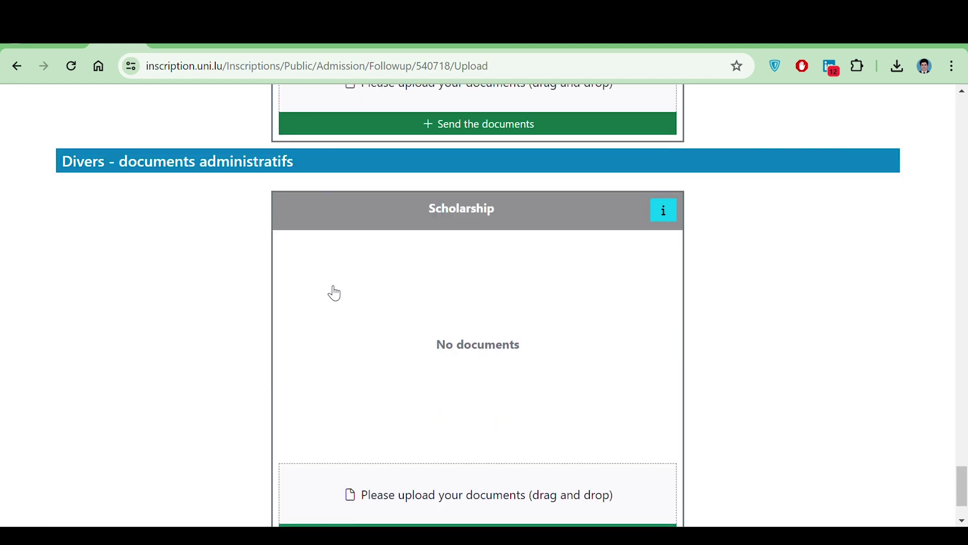
{"action": "scroll", "coordinate": [440, 223], "scroll_direction": "down", "scroll_amount": 2}
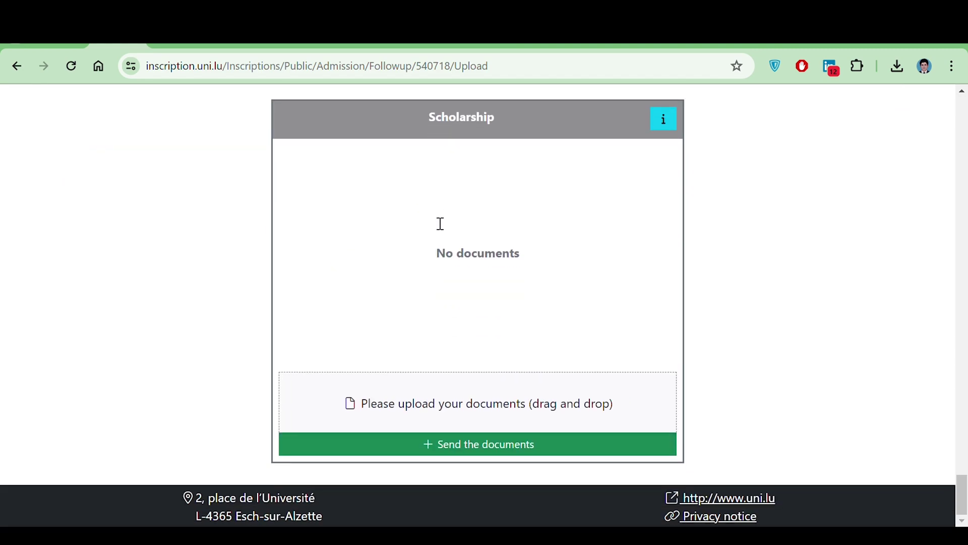
{"action": "scroll", "coordinate": [440, 224], "scroll_direction": "up", "scroll_amount": 1}
{"action": "scroll", "coordinate": [440, 224], "scroll_direction": "down", "scroll_amount": 1}
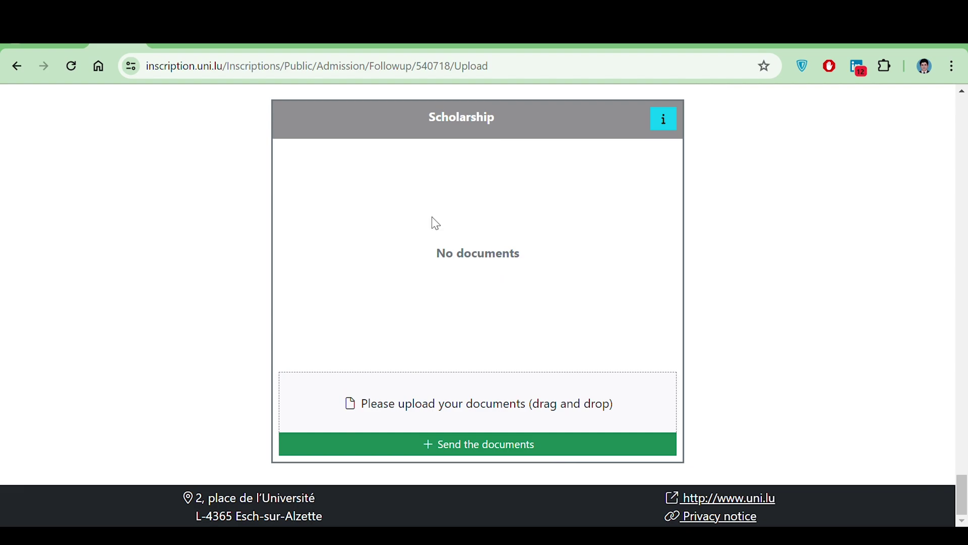
Open the online payment page for the application fee and check the available payment methods.
{"action": "scroll", "coordinate": [436, 223], "scroll_direction": "up", "scroll_amount": 20}
{"action": "scroll", "coordinate": [441, 223], "scroll_direction": "up", "scroll_amount": 20}
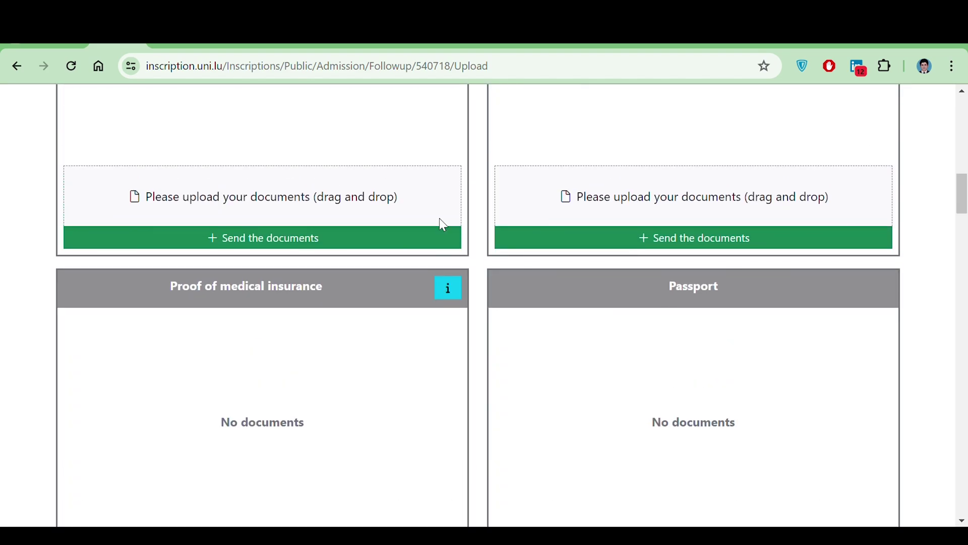
{"action": "scroll", "coordinate": [440, 221], "scroll_direction": "up", "scroll_amount": 12}
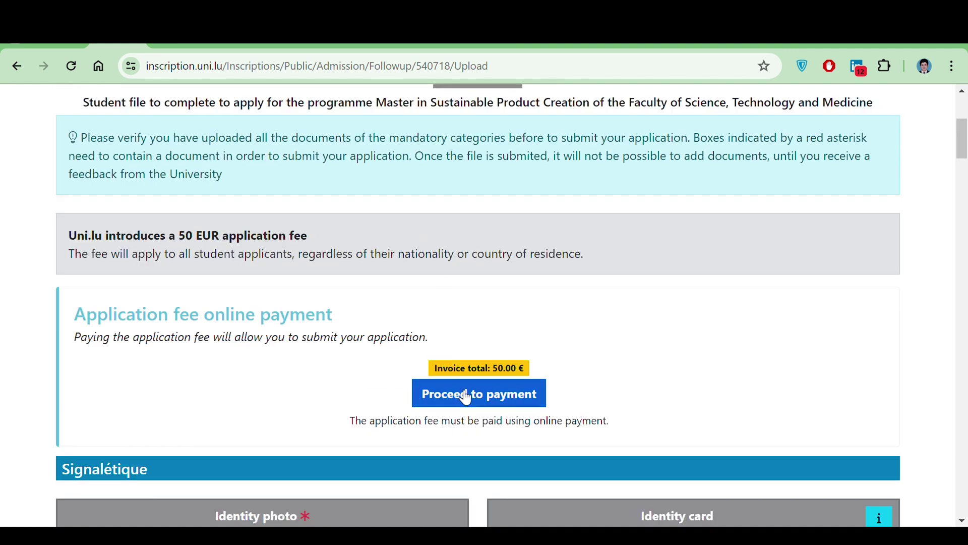
{"action": "scroll", "coordinate": [444, 302], "scroll_direction": "up", "scroll_amount": 5}
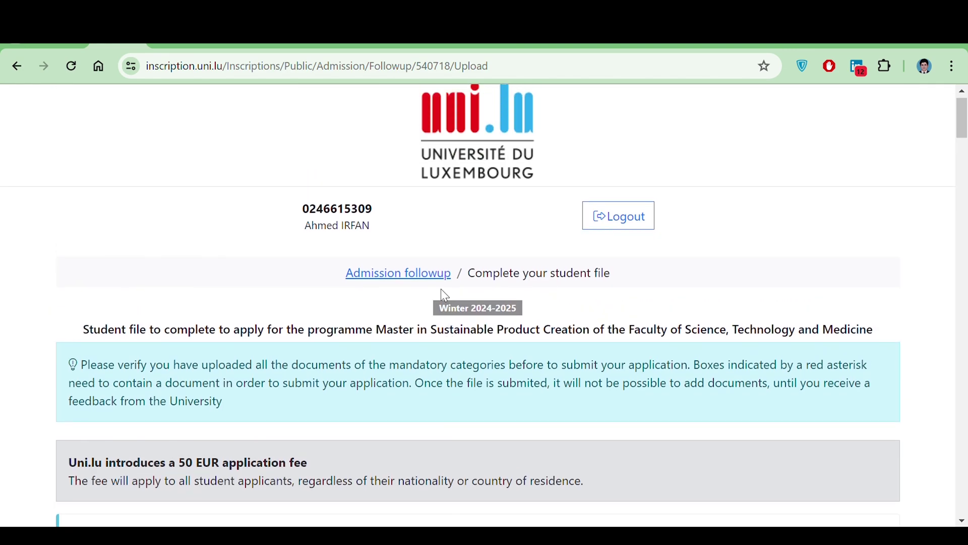
{"action": "scroll", "coordinate": [444, 295], "scroll_direction": "down", "scroll_amount": 5}
{"action": "left_click", "coordinate": [530, 315]}
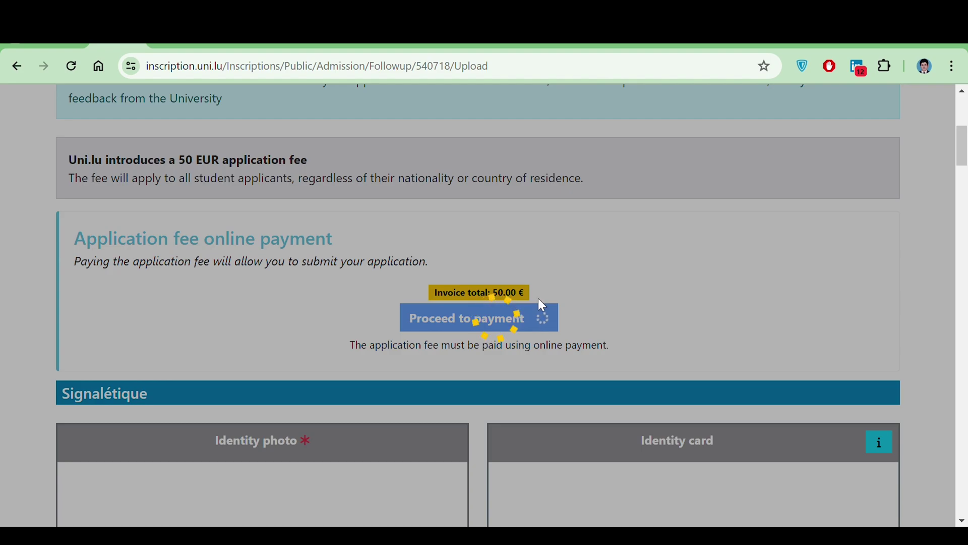
{"action": "scroll", "coordinate": [601, 285], "scroll_direction": "down", "scroll_amount": 2}
{"action": "scroll", "coordinate": [601, 284], "scroll_direction": "up", "scroll_amount": 2}
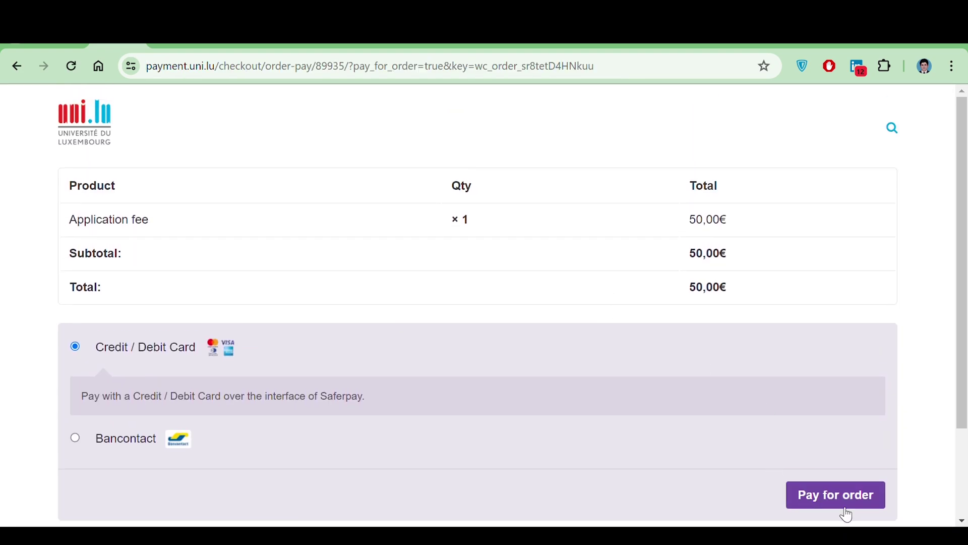
Leave the payment page without paying and return to the admission follow-up overview.
{"action": "left_click", "coordinate": [17, 69]}
{"action": "scroll", "coordinate": [544, 274], "scroll_direction": "down", "scroll_amount": 1}
{"action": "scroll", "coordinate": [553, 272], "scroll_direction": "up", "scroll_amount": 1}
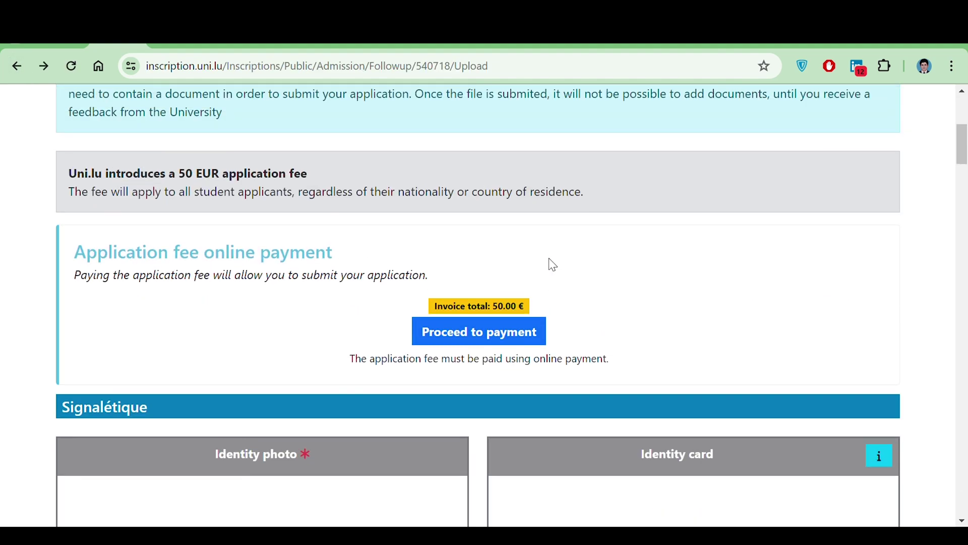
{"action": "scroll", "coordinate": [553, 265], "scroll_direction": "up", "scroll_amount": 5}
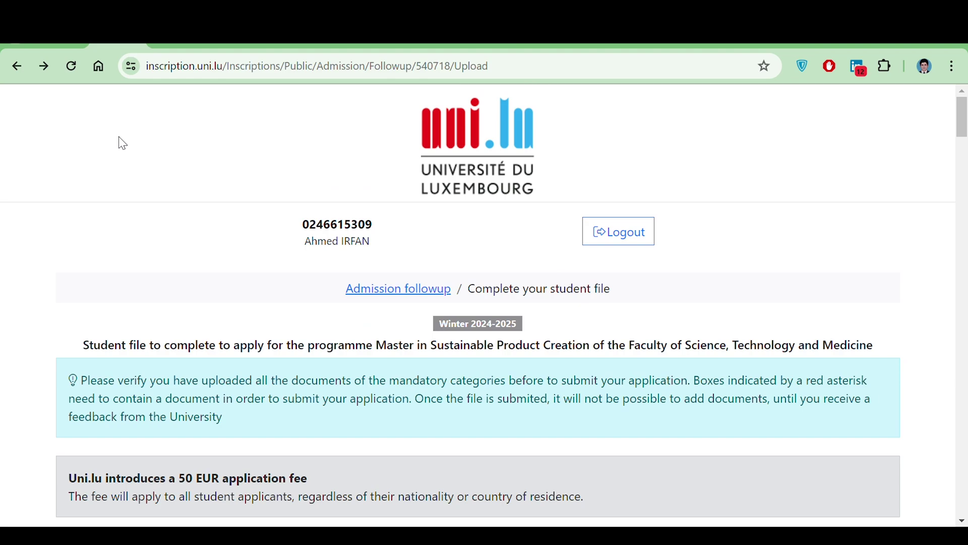
{"action": "left_click", "coordinate": [18, 66]}
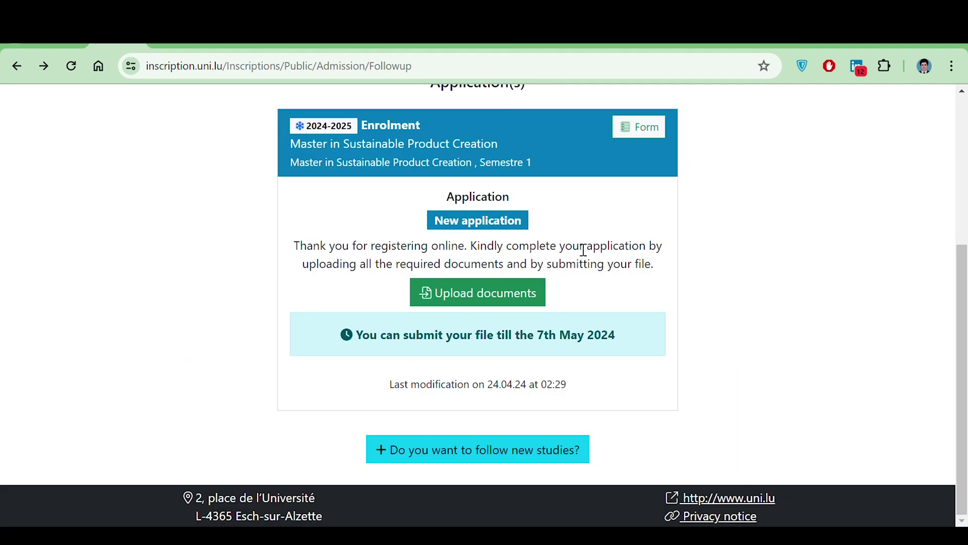
Start an additional study application, choose Master as the type of studies, and continue to the programme list.
{"action": "left_click", "coordinate": [517, 453]}
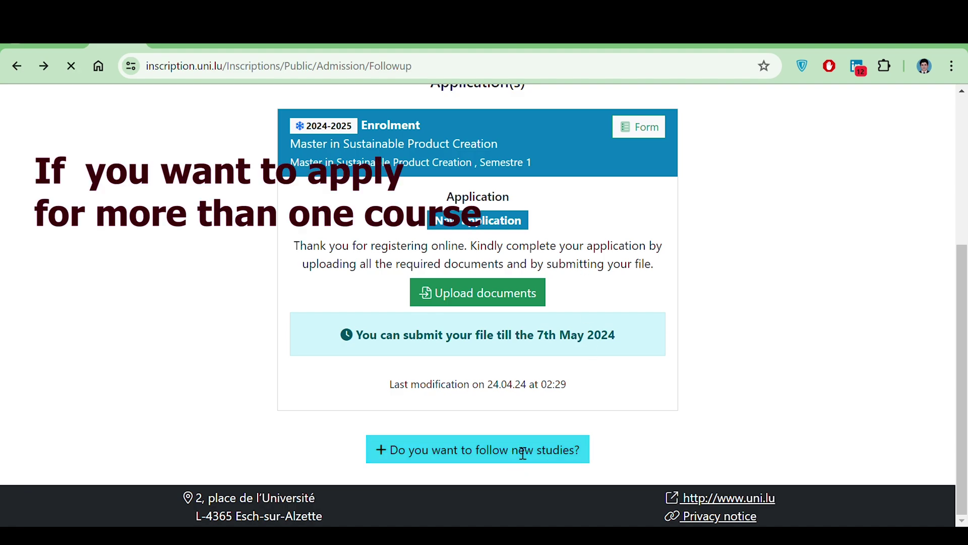
{"action": "scroll", "coordinate": [656, 363], "scroll_direction": "down", "scroll_amount": 3}
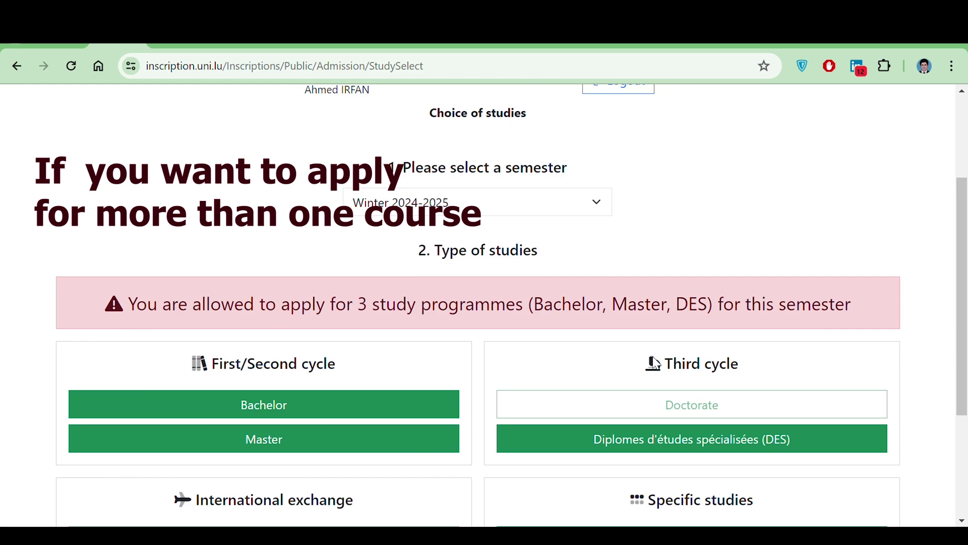
{"action": "scroll", "coordinate": [628, 242], "scroll_direction": "down", "scroll_amount": 3}
{"action": "left_click", "coordinate": [281, 288]}
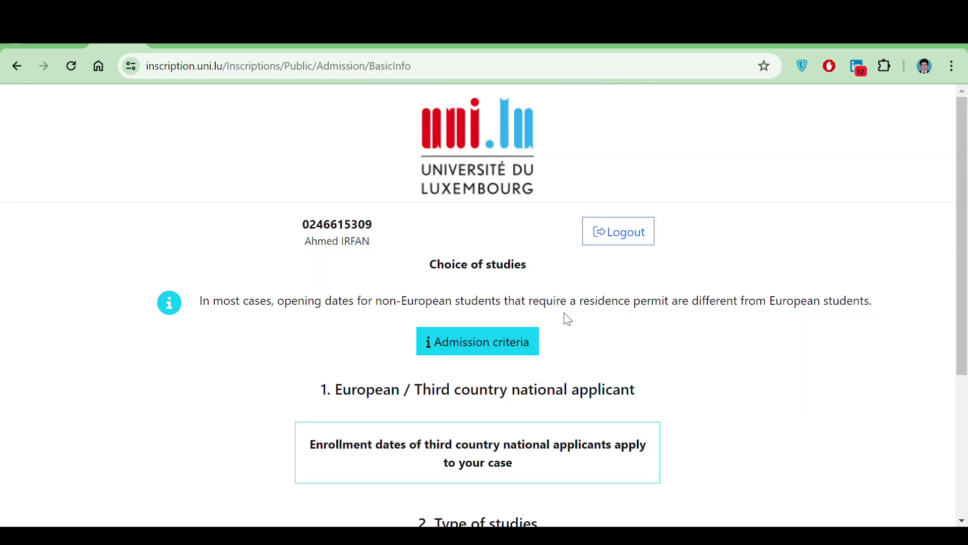
{"action": "scroll", "coordinate": [566, 319], "scroll_direction": "down", "scroll_amount": 5}
{"action": "left_click", "coordinate": [492, 358]}
{"action": "left_click", "coordinate": [529, 430]}
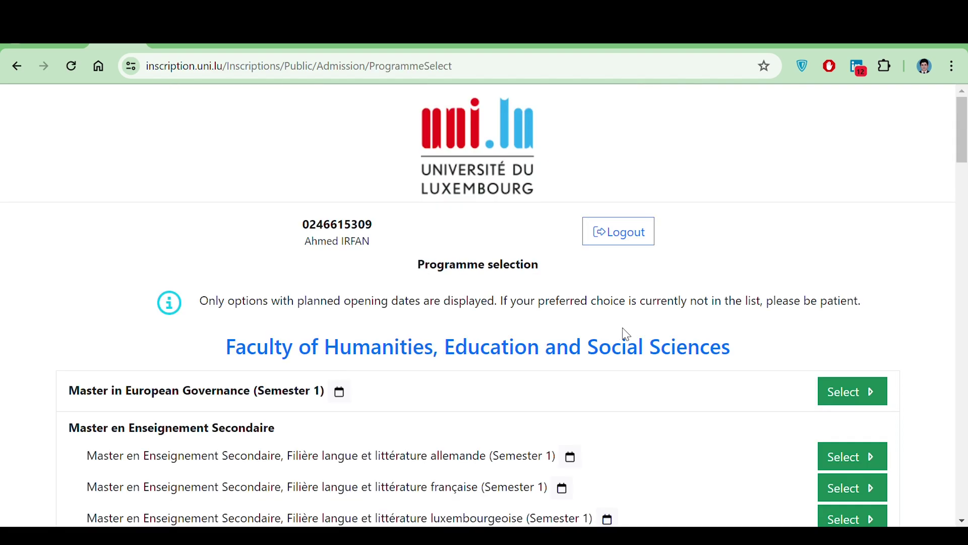
Select Master en Développement Durable, Filière Energie et Environnement (co-diplomation ULG), as the new programme and proceed to its application form.
{"action": "scroll", "coordinate": [622, 335], "scroll_direction": "down", "scroll_amount": 15}
{"action": "scroll", "coordinate": [628, 330], "scroll_direction": "down", "scroll_amount": 12}
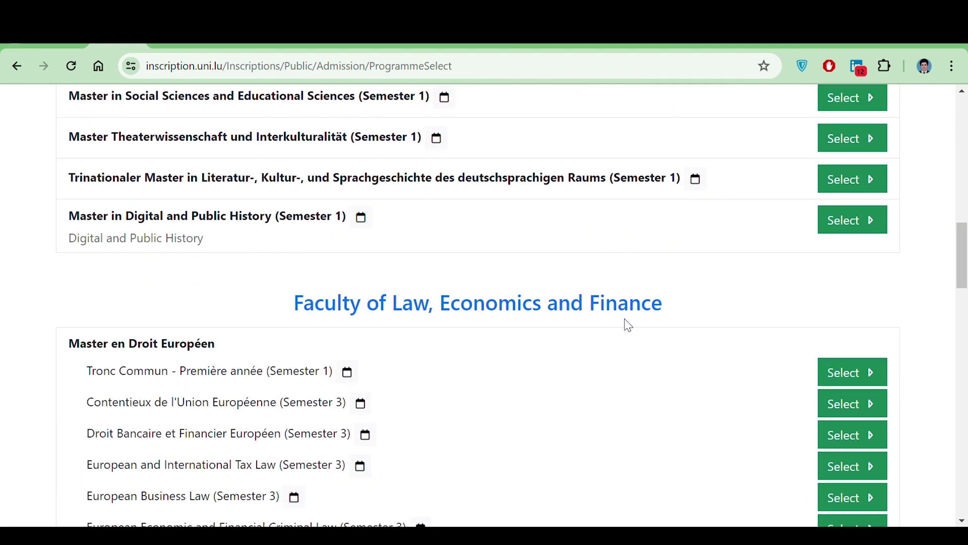
{"action": "scroll", "coordinate": [628, 328], "scroll_direction": "down", "scroll_amount": 10}
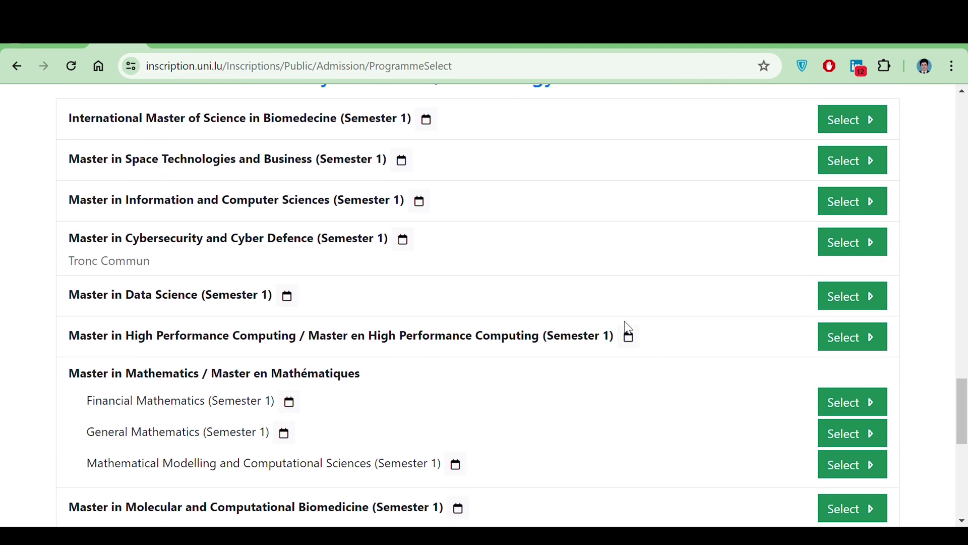
{"action": "scroll", "coordinate": [632, 331], "scroll_direction": "down", "scroll_amount": 3}
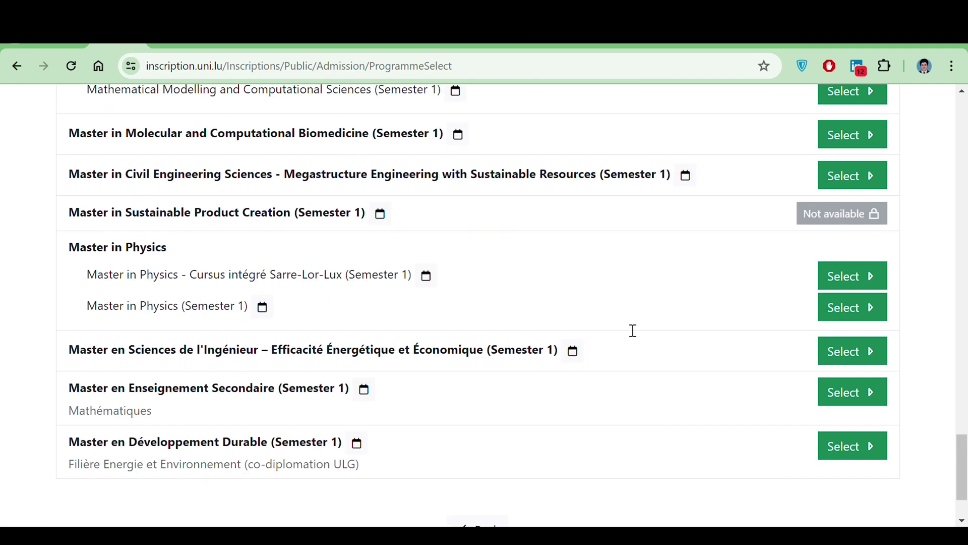
{"action": "left_click", "coordinate": [860, 446]}
{"action": "left_click", "coordinate": [618, 319]}
Advance through the opening sections of the new application form, keeping the information already filled in.
{"action": "scroll", "coordinate": [618, 353], "scroll_direction": "down", "scroll_amount": 9}
{"action": "left_click", "coordinate": [631, 469]}
{"action": "left_click", "coordinate": [631, 460]}
{"action": "scroll", "coordinate": [633, 449], "scroll_direction": "down", "scroll_amount": 9}
{"action": "left_click", "coordinate": [636, 383]}
{"action": "scroll", "coordinate": [638, 384], "scroll_direction": "down", "scroll_amount": 9}
{"action": "left_click", "coordinate": [641, 385]}
{"action": "left_click", "coordinate": [629, 381]}
{"action": "scroll", "coordinate": [630, 380], "scroll_direction": "down", "scroll_amount": 9}
{"action": "left_click", "coordinate": [633, 381]}
{"action": "scroll", "coordinate": [633, 382], "scroll_direction": "down", "scroll_amount": 9}
Complete the section before Languages and continue past the language levels, keeping the existing entries.
{"action": "left_click", "coordinate": [465, 208]}
{"action": "left_click", "coordinate": [782, 207]}
{"action": "left_click", "coordinate": [616, 252]}
{"action": "scroll", "coordinate": [629, 303], "scroll_direction": "down", "scroll_amount": 9}
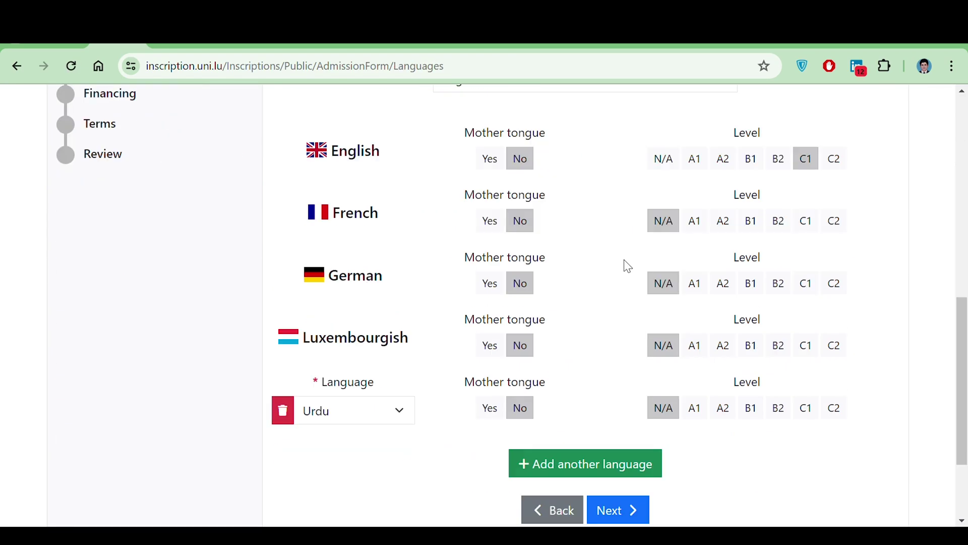
{"action": "left_click", "coordinate": [618, 510]}
Continue past the financing section, accept the required terms, and proceed to the application review.
{"action": "scroll", "coordinate": [626, 386], "scroll_direction": "down", "scroll_amount": 7}
{"action": "left_click", "coordinate": [611, 132]}
{"action": "scroll", "coordinate": [608, 147], "scroll_direction": "down", "scroll_amount": 9}
{"action": "left_click", "coordinate": [291, 327]}
{"action": "scroll", "coordinate": [291, 331], "scroll_direction": "up", "scroll_amount": 9}
{"action": "left_click", "coordinate": [286, 372]}
{"action": "scroll", "coordinate": [286, 374], "scroll_direction": "down", "scroll_amount": 9}
{"action": "left_click", "coordinate": [615, 378]}
Review the completed form for Master en Développement Durable and submit the application.
{"action": "scroll", "coordinate": [605, 315], "scroll_direction": "down", "scroll_amount": 20}
{"action": "left_click", "coordinate": [630, 371]}
{"action": "left_click", "coordinate": [640, 366]}
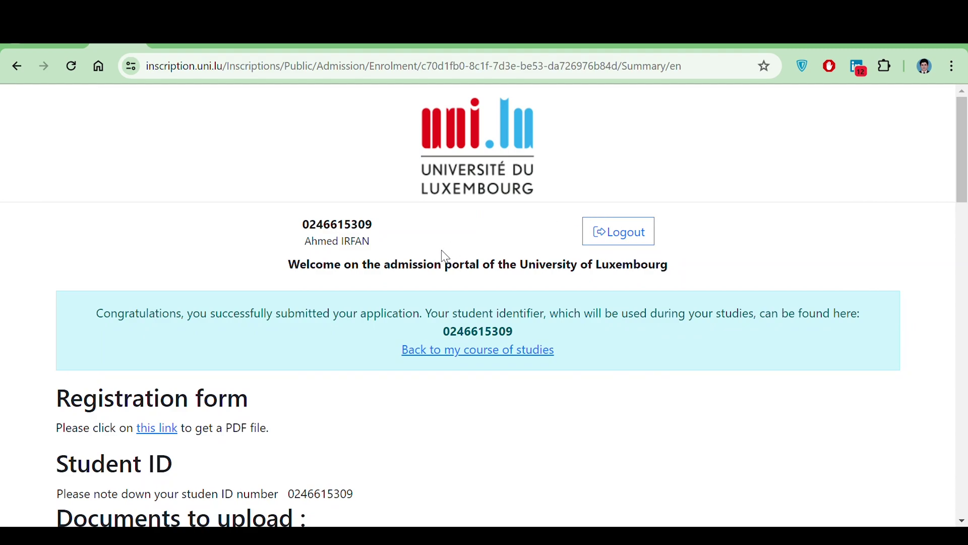
Read through the submission summary and the documents to upload, and return to the course of studies overview.
{"action": "scroll", "coordinate": [443, 257], "scroll_direction": "down", "scroll_amount": 5}
{"action": "scroll", "coordinate": [444, 260], "scroll_direction": "down", "scroll_amount": 6}
{"action": "scroll", "coordinate": [449, 262], "scroll_direction": "up", "scroll_amount": 11}
{"action": "left_click", "coordinate": [467, 357]}
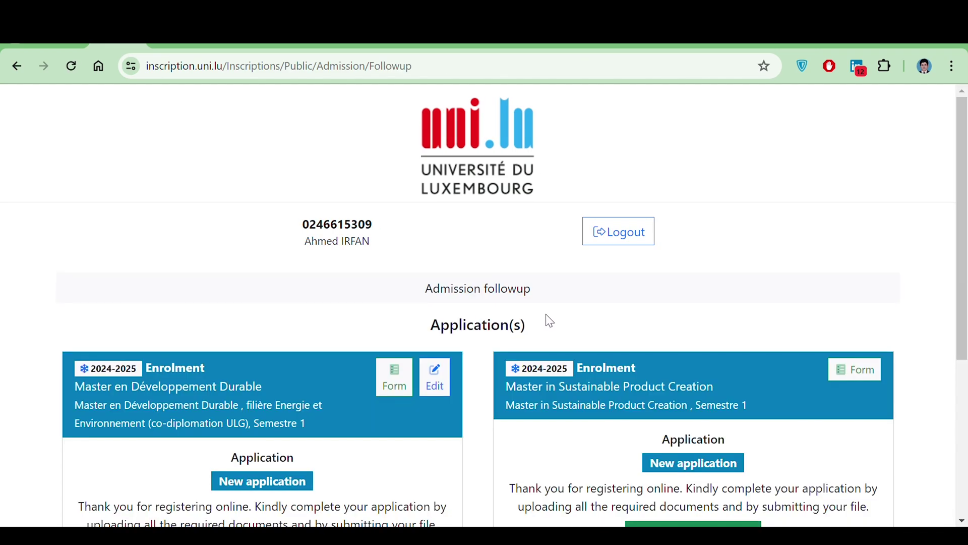
Compare the two programme applications in the admission follow-up, including their document upload options and submission deadlines.
{"action": "scroll", "coordinate": [550, 320], "scroll_direction": "down", "scroll_amount": 3}
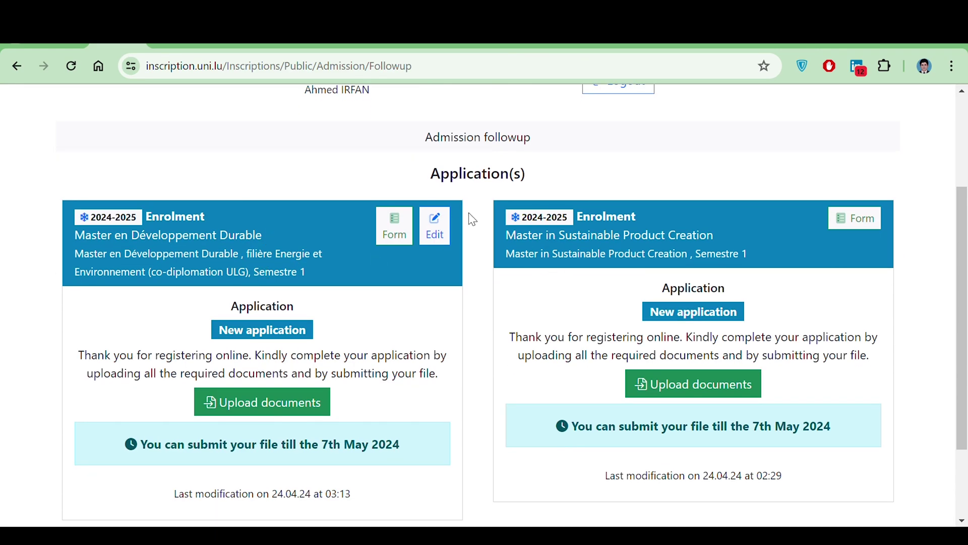
{"action": "scroll", "coordinate": [625, 229], "scroll_direction": "up", "scroll_amount": 3}
{"action": "scroll", "coordinate": [631, 370], "scroll_direction": "down", "scroll_amount": 5}
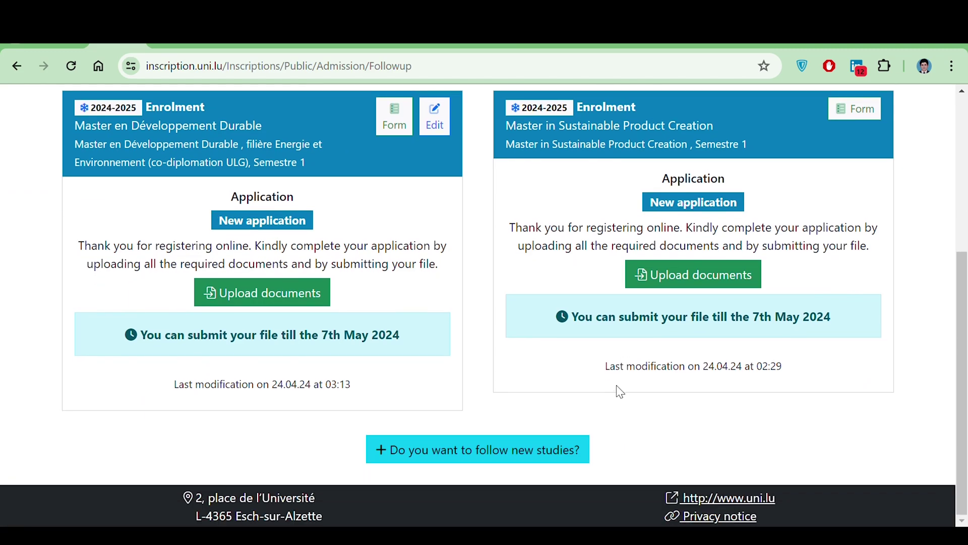
{"action": "scroll", "coordinate": [618, 402], "scroll_direction": "up", "scroll_amount": 2}
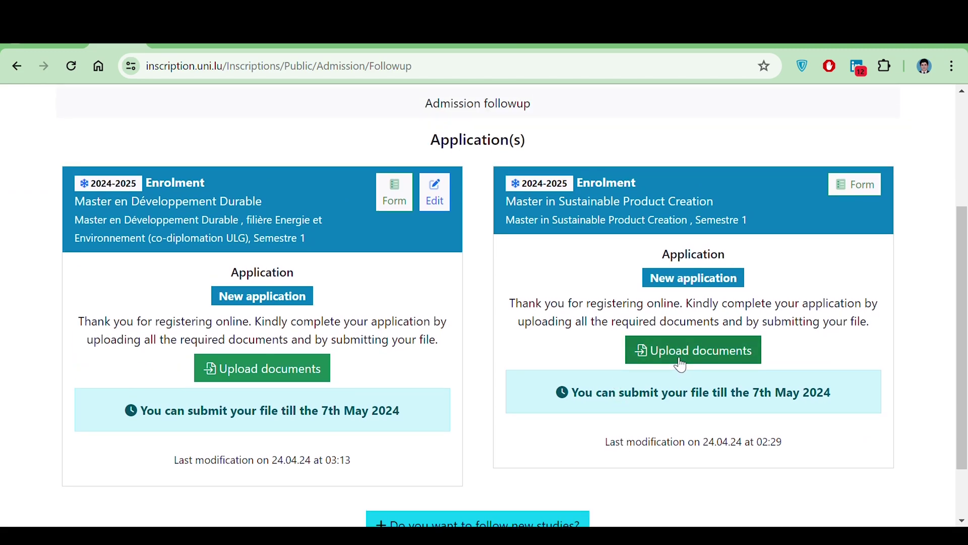